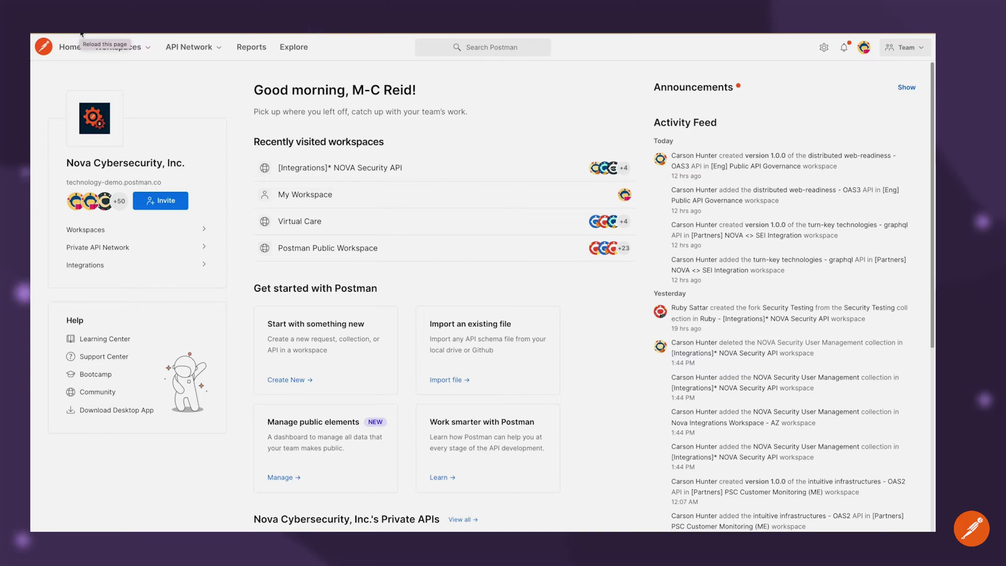
Open the [Integrations]* NOVA Security API workspace from Recently visited and read its overview.
left_click(292, 171)
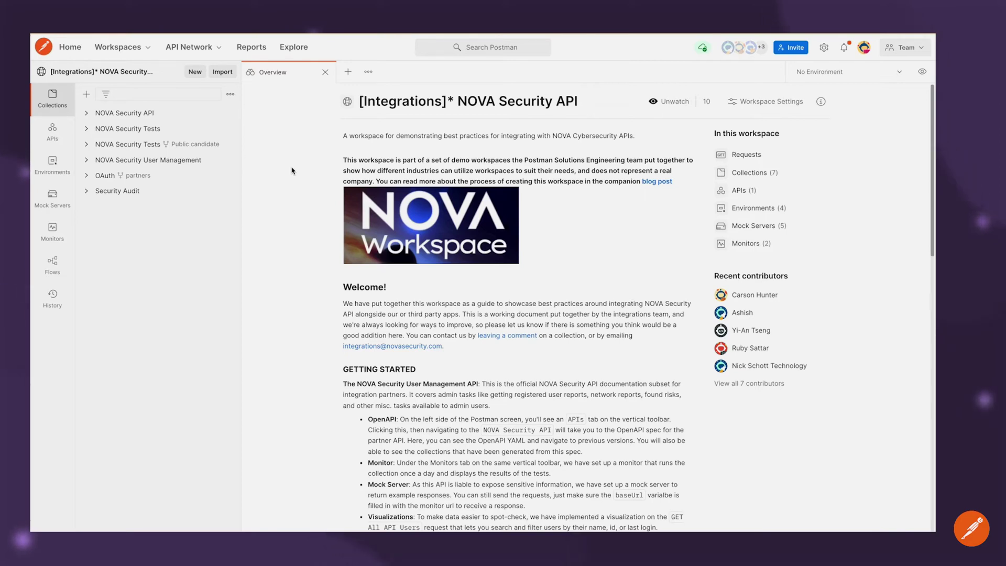
scroll(407, 272, "down", 2)
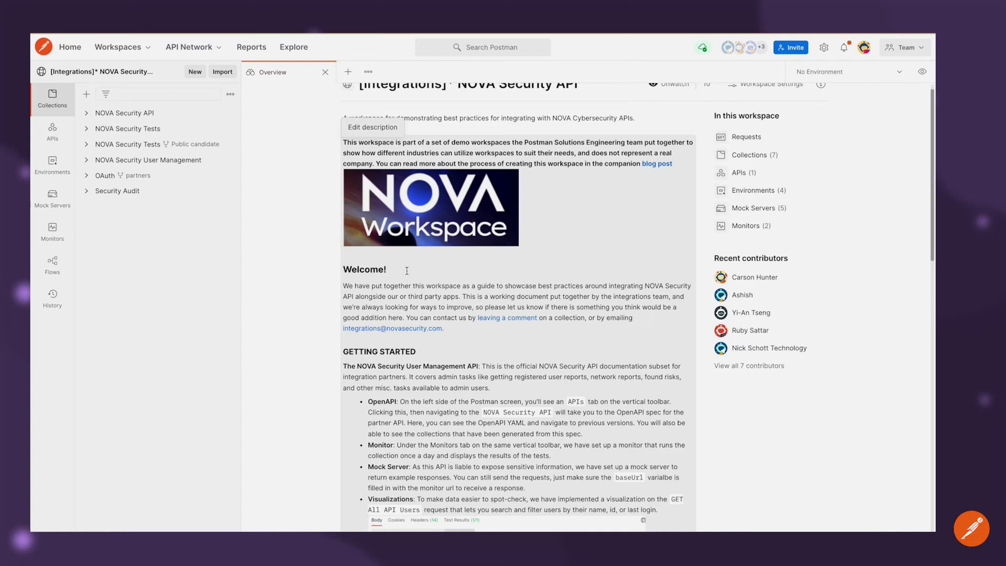
scroll(406, 271, "down", 2)
scroll(407, 272, "down", 2)
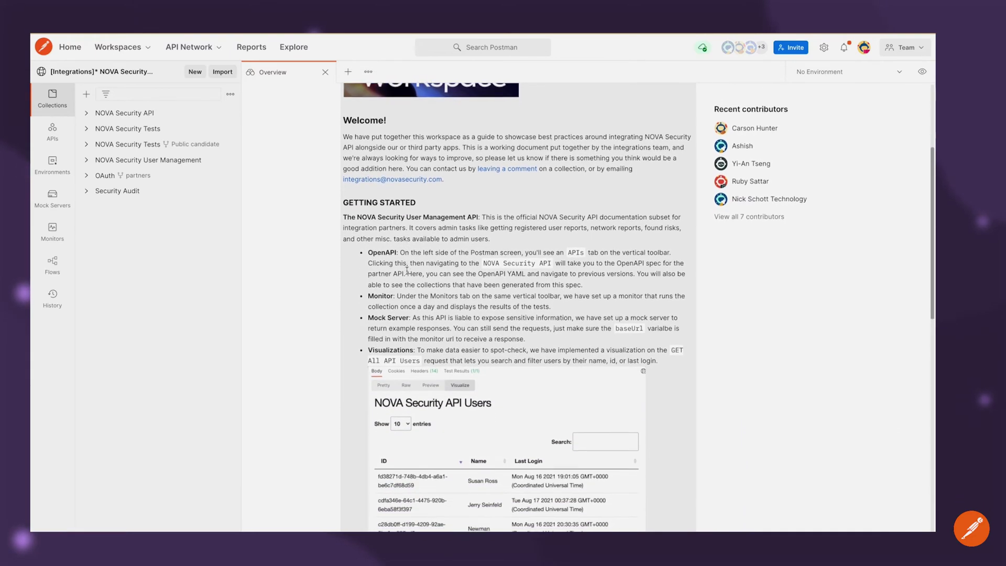
scroll(407, 271, "down", 3)
scroll(407, 272, "down", 2)
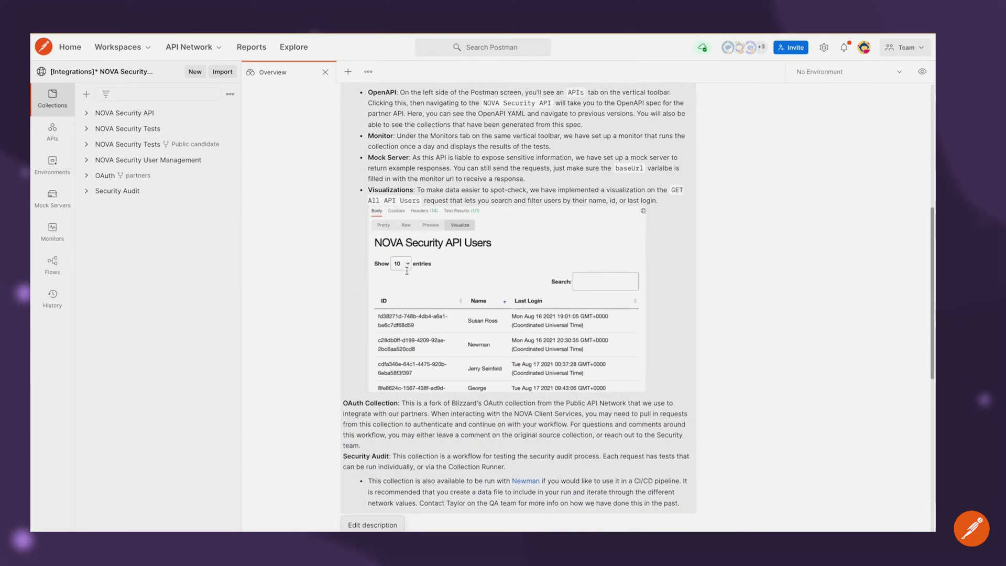
scroll(406, 271, "up", 1)
scroll(406, 272, "up", 2)
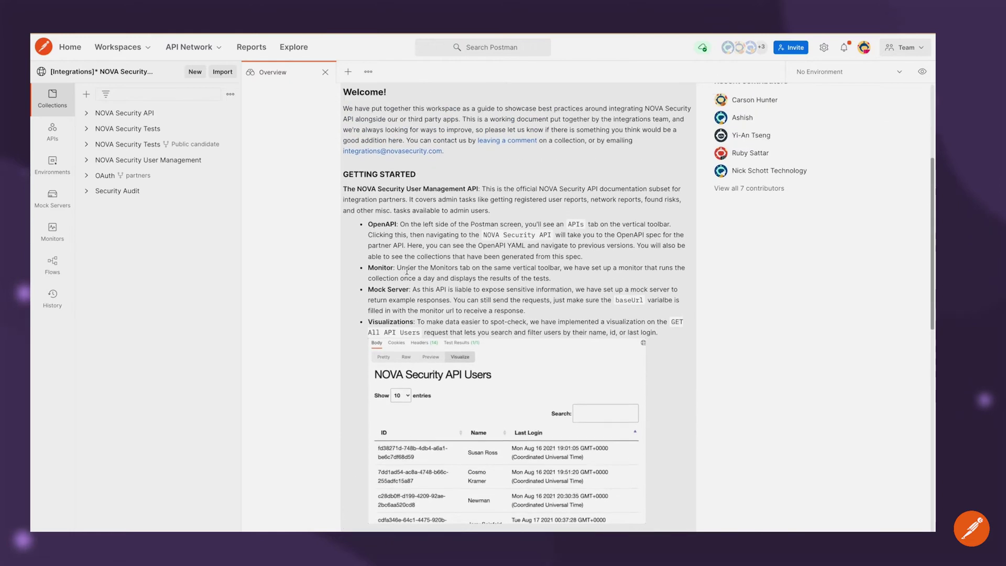
scroll(406, 271, "up", 2)
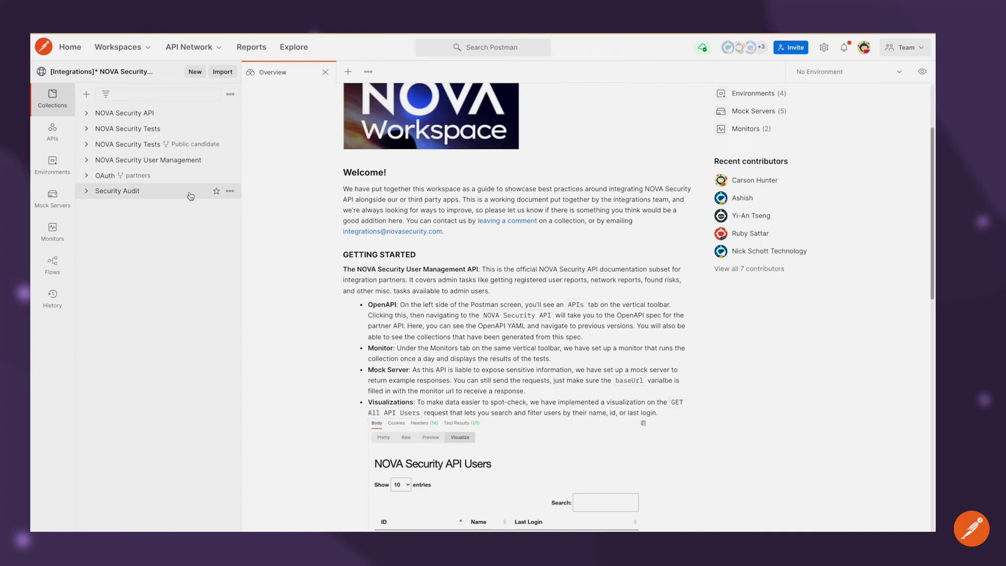
Open Get all network users from the collection's admin/{adminId}/users folder and glance at its docs.
left_click(154, 162)
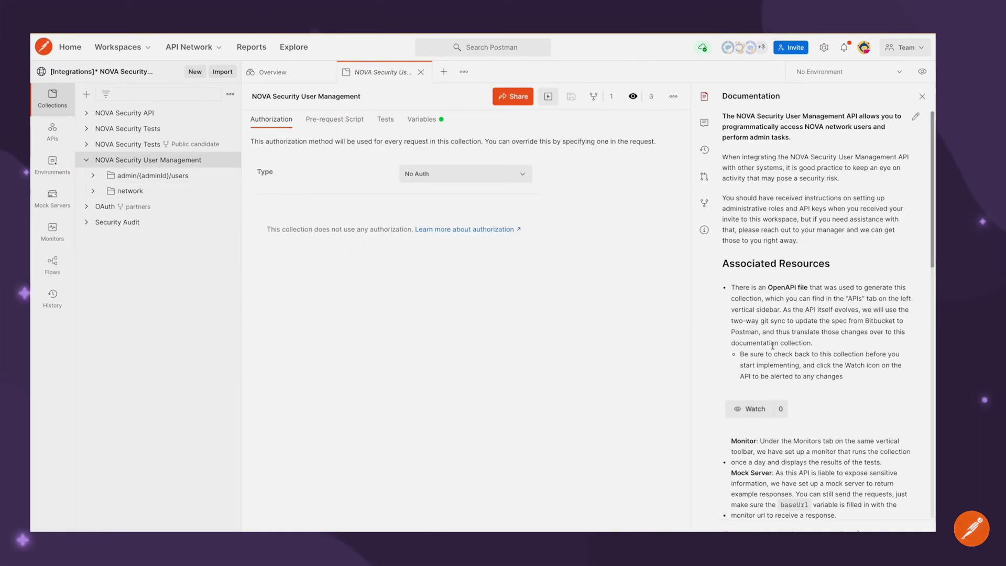
scroll(773, 346, "down", 2)
scroll(773, 346, "down", 1)
scroll(773, 346, "down", 2)
scroll(772, 346, "down", 1)
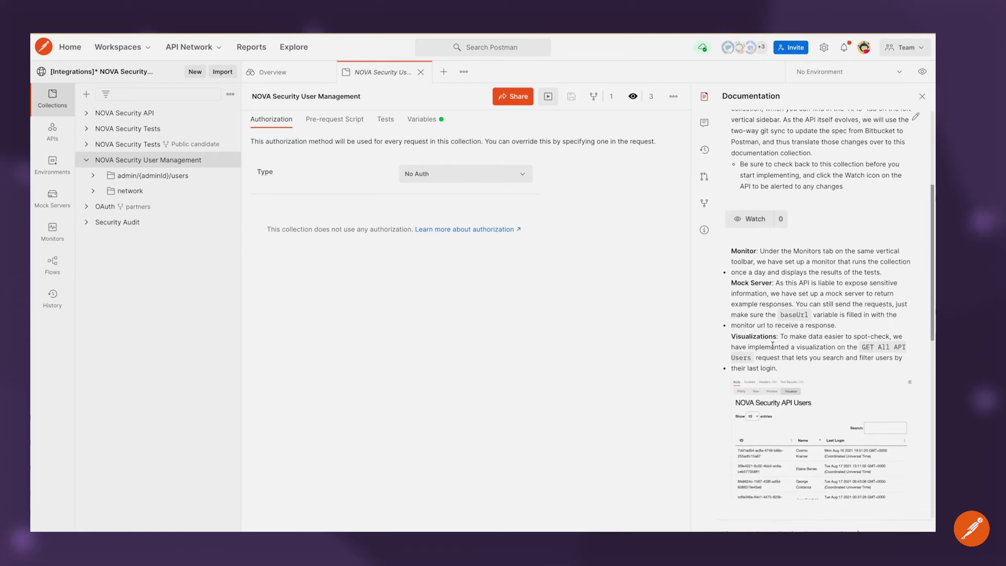
scroll(773, 346, "down", 2)
scroll(774, 346, "down", 2)
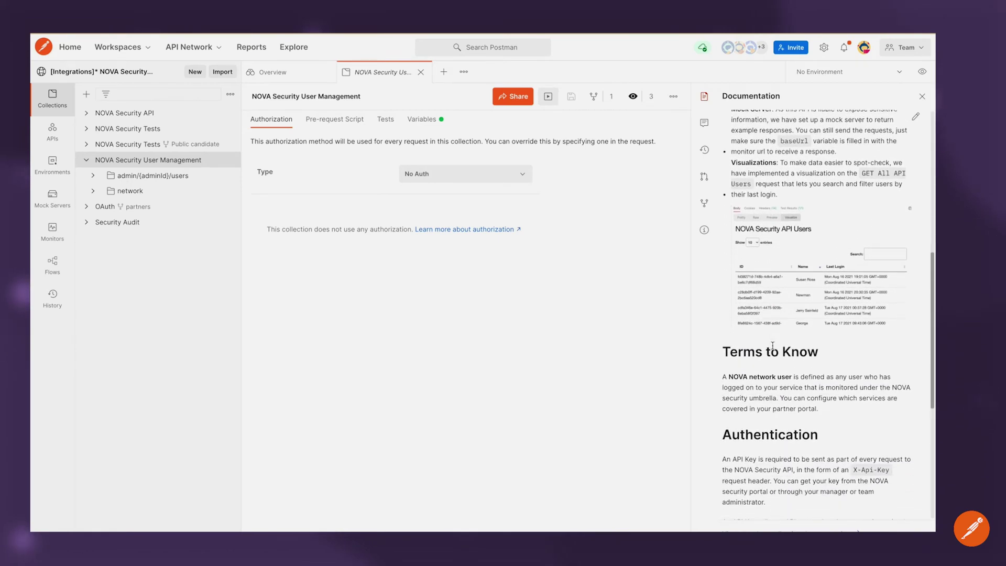
scroll(773, 346, "down", 1)
left_click(107, 175)
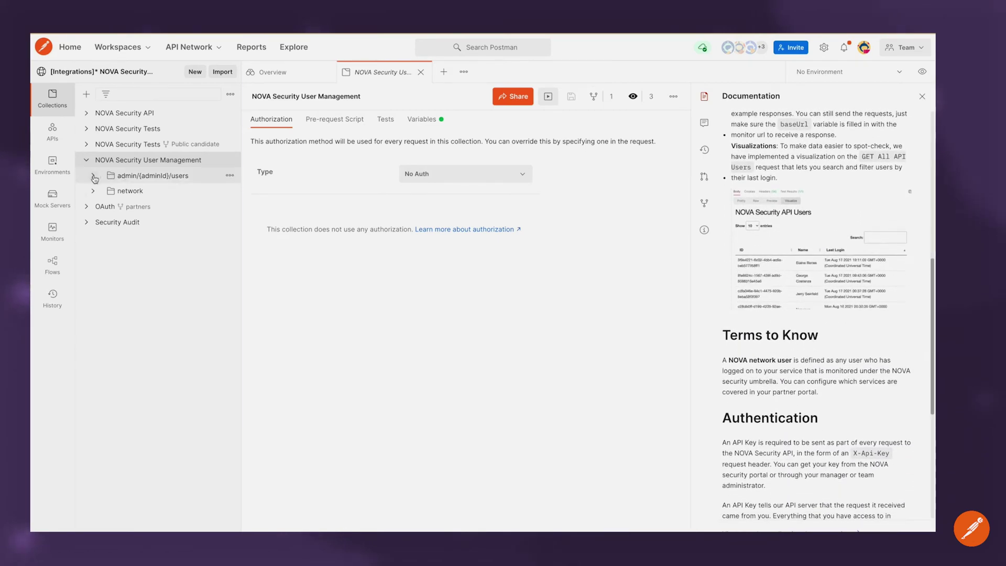
left_click(143, 208)
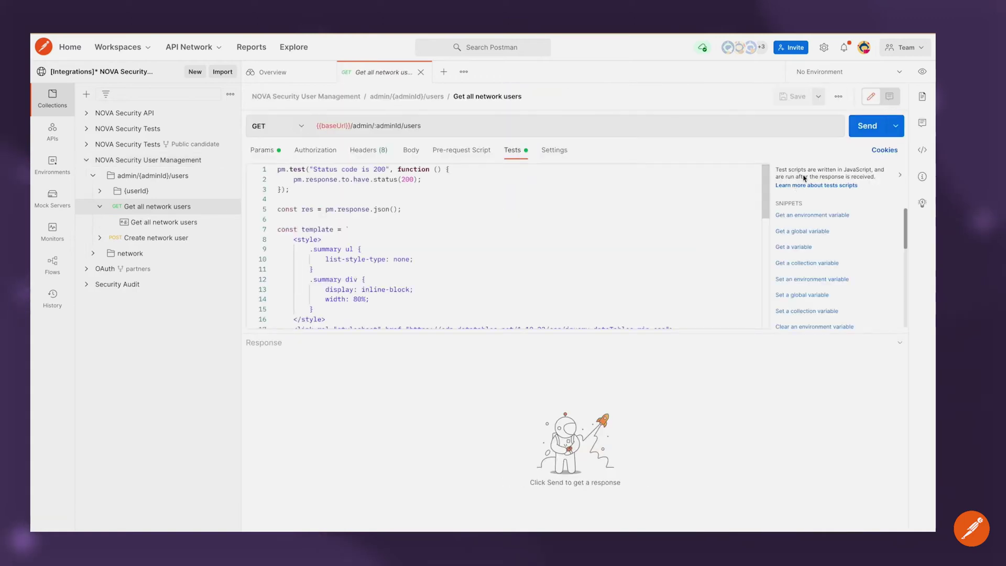
left_click(924, 97)
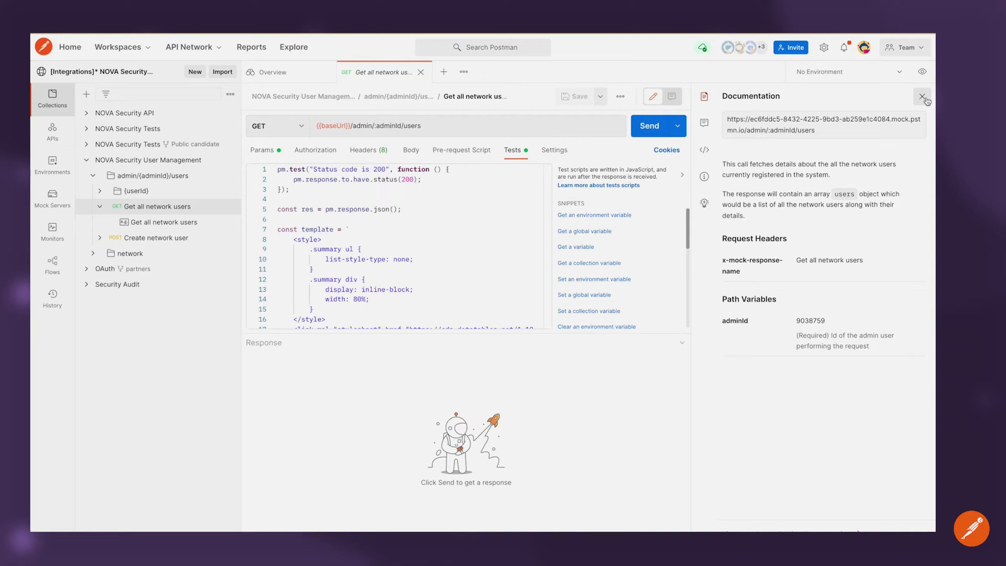
left_click(924, 98)
Send the request and show the 200 OK response as an enlarged Visualize users table.
left_click(867, 126)
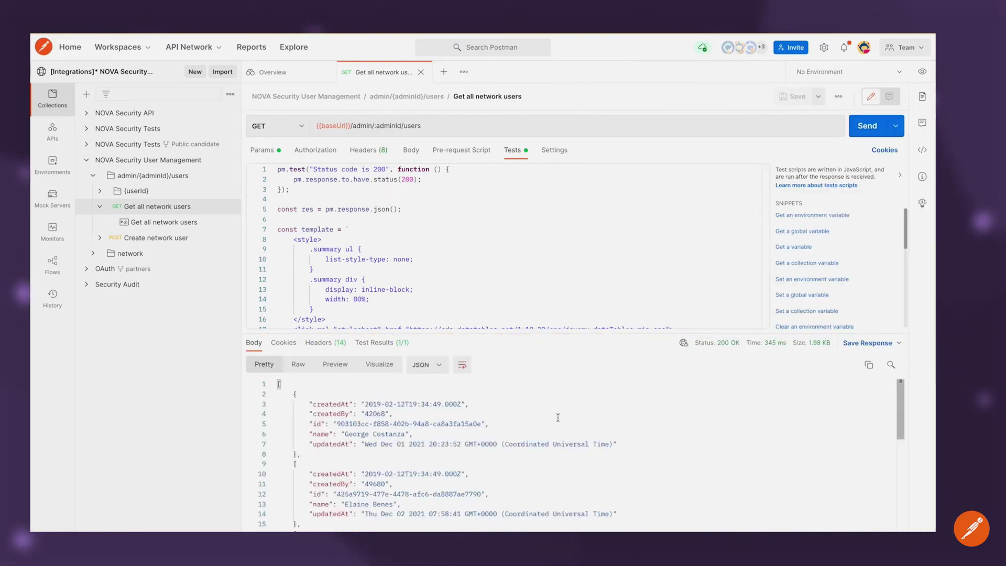
scroll(485, 451, "down", 1)
scroll(484, 451, "down", 1)
scroll(485, 450, "down", 1)
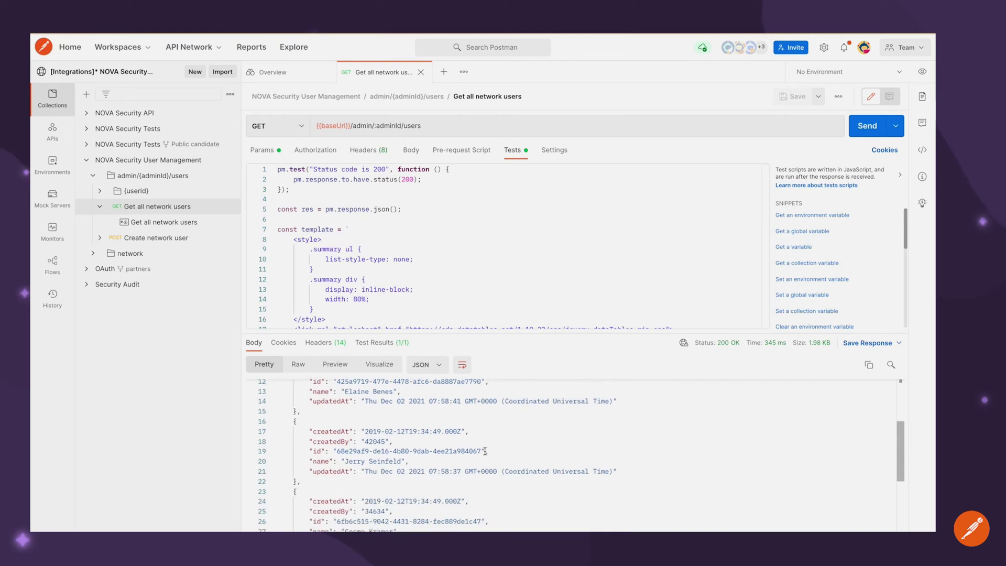
scroll(484, 451, "down", 1)
left_click(384, 372)
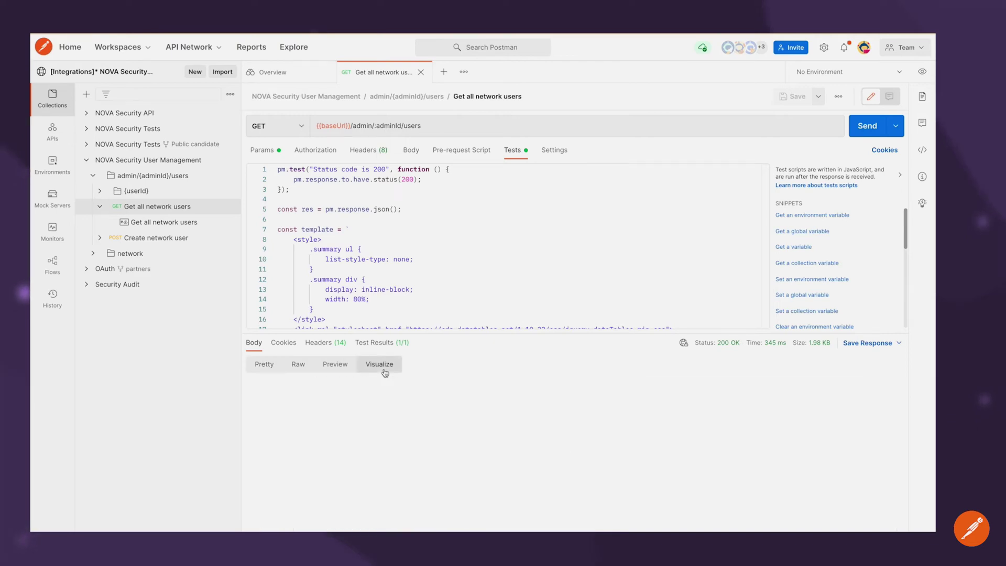
left_click_drag(439, 333, 439, 240)
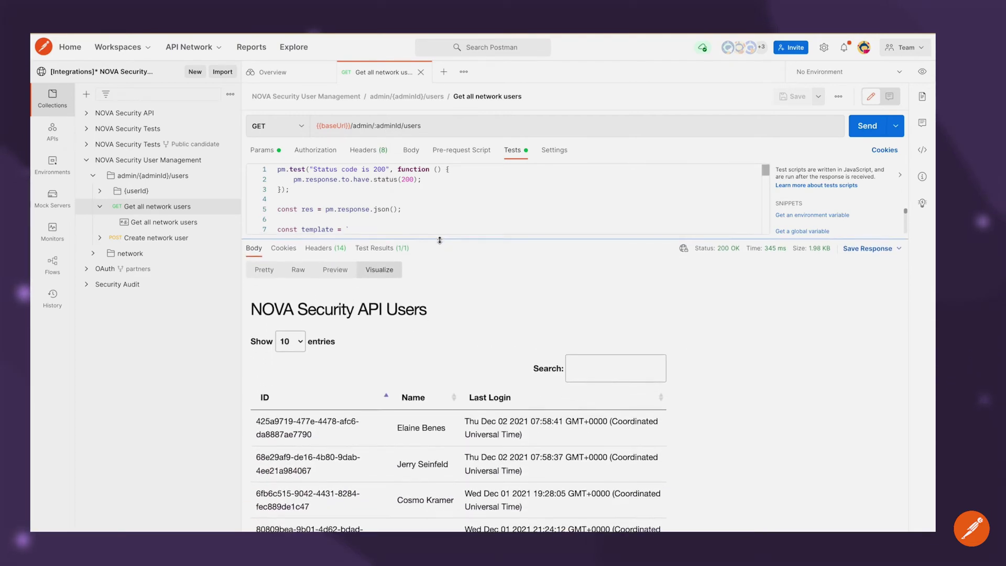
scroll(464, 384, "down", 1)
scroll(464, 385, "down", 1)
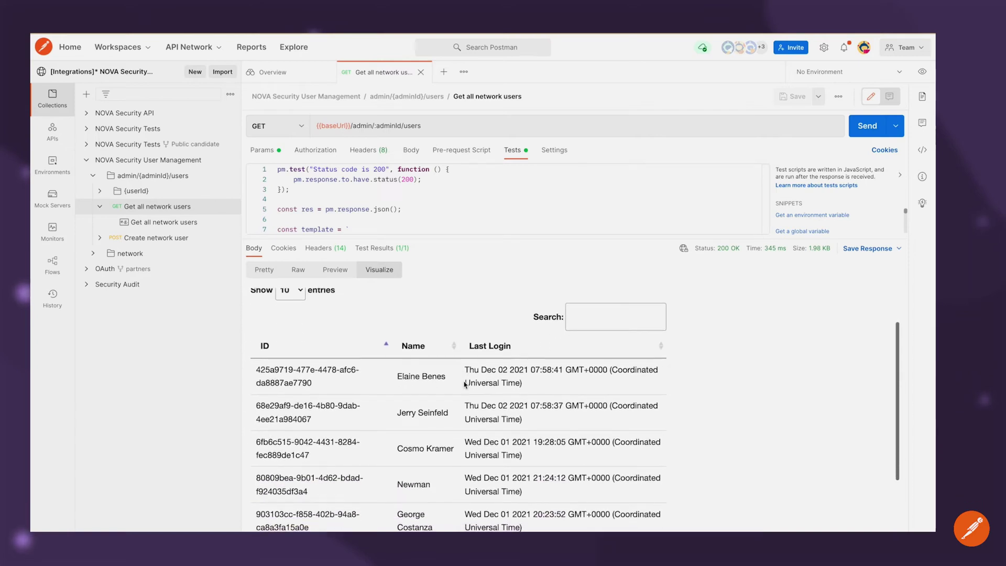
scroll(464, 385, "up", 1)
scroll(464, 385, "up", 1)
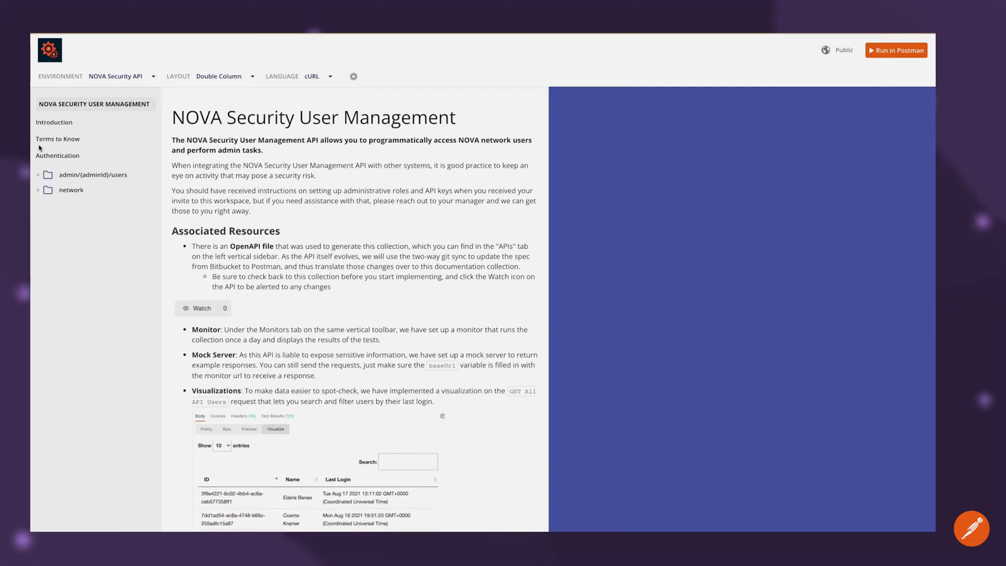
scroll(234, 230, "down", 2)
scroll(234, 231, "down", 2)
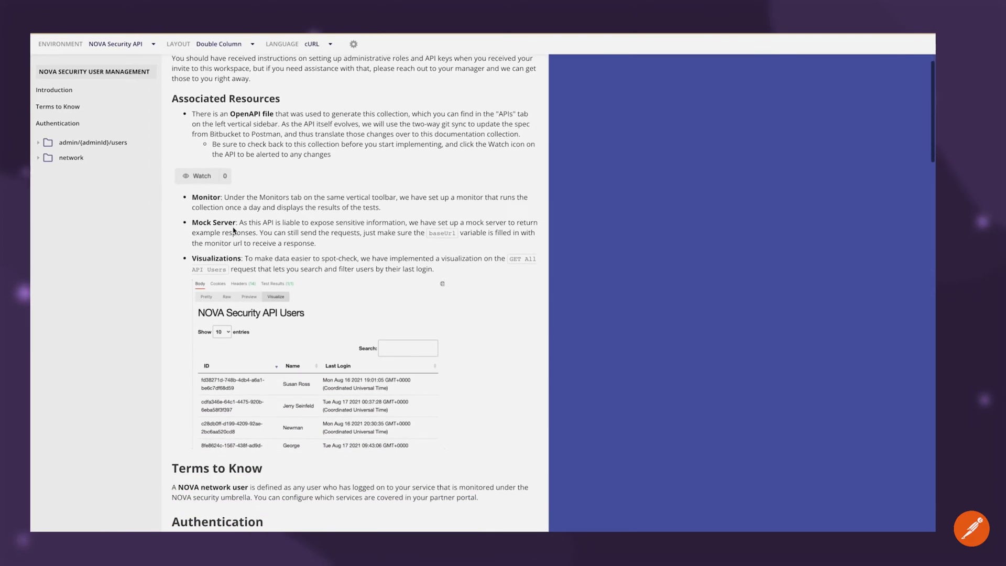
scroll(234, 230, "down", 2)
scroll(234, 231, "down", 2)
scroll(234, 231, "down", 1)
scroll(233, 230, "down", 2)
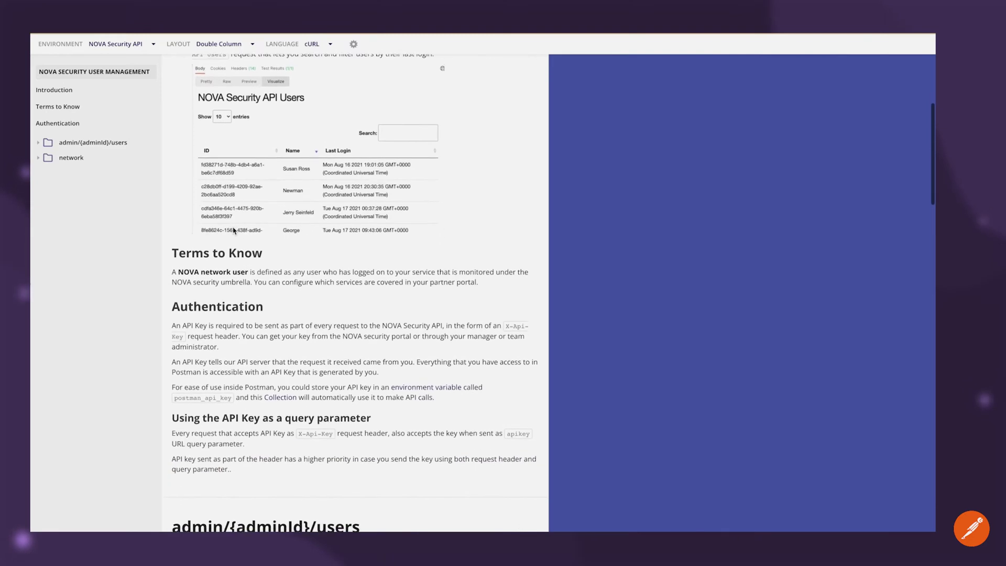
scroll(234, 231, "down", 2)
scroll(233, 230, "down", 2)
scroll(233, 231, "down", 1)
scroll(234, 231, "down", 3)
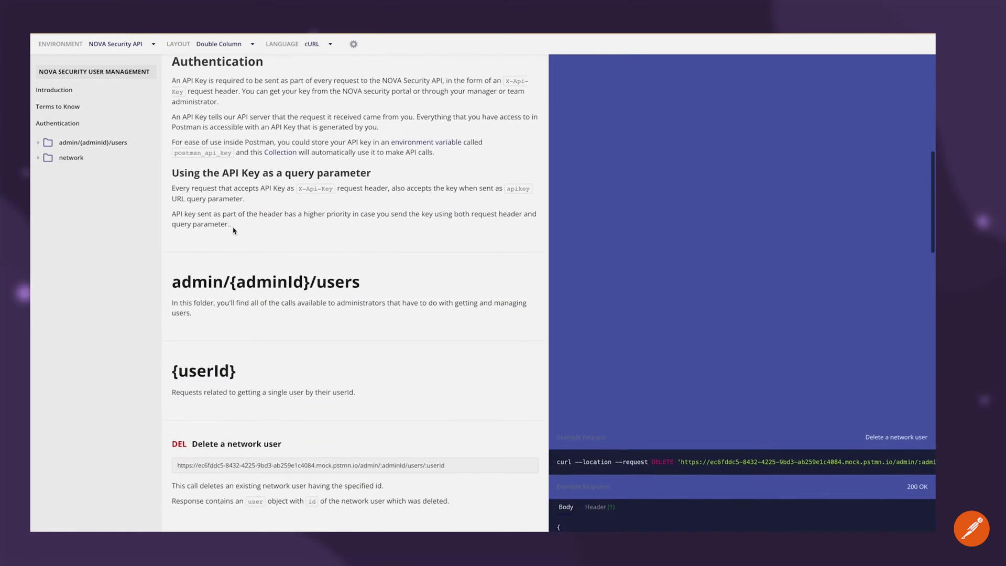
scroll(233, 231, "down", 2)
scroll(234, 230, "down", 1)
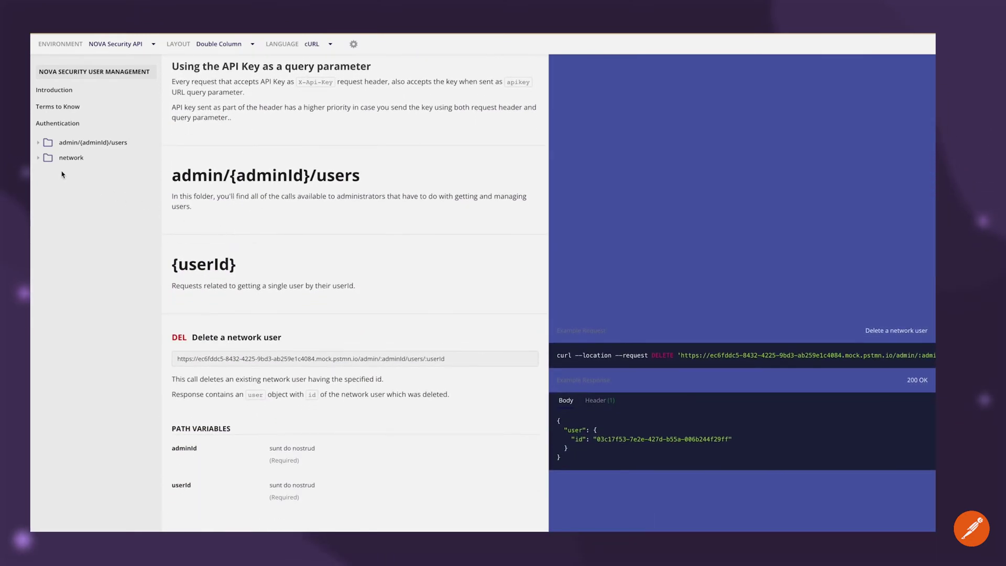
Browse the Get a network user docs entry under {userId}, then return to Introduction.
left_click(38, 143)
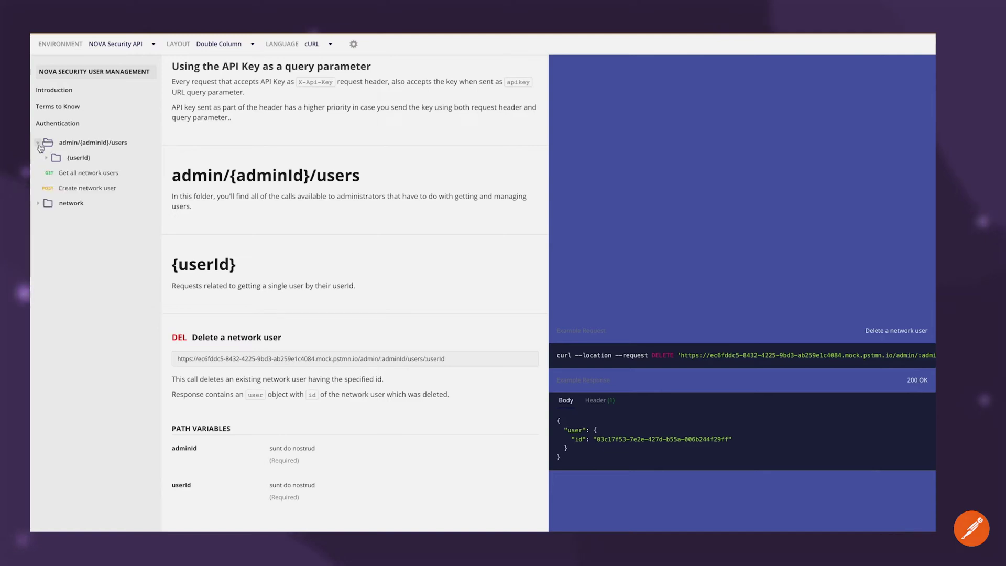
left_click(48, 157)
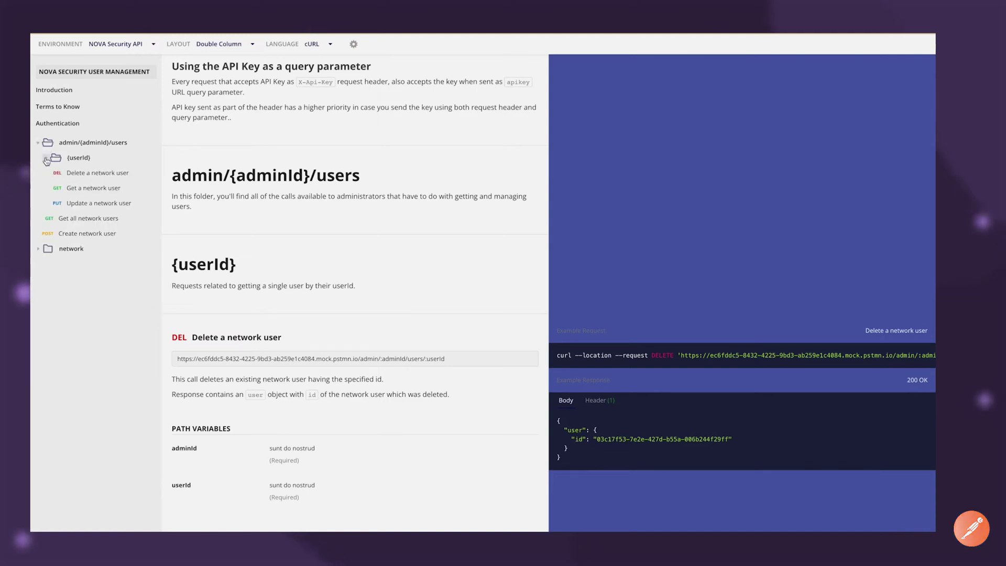
left_click(73, 189)
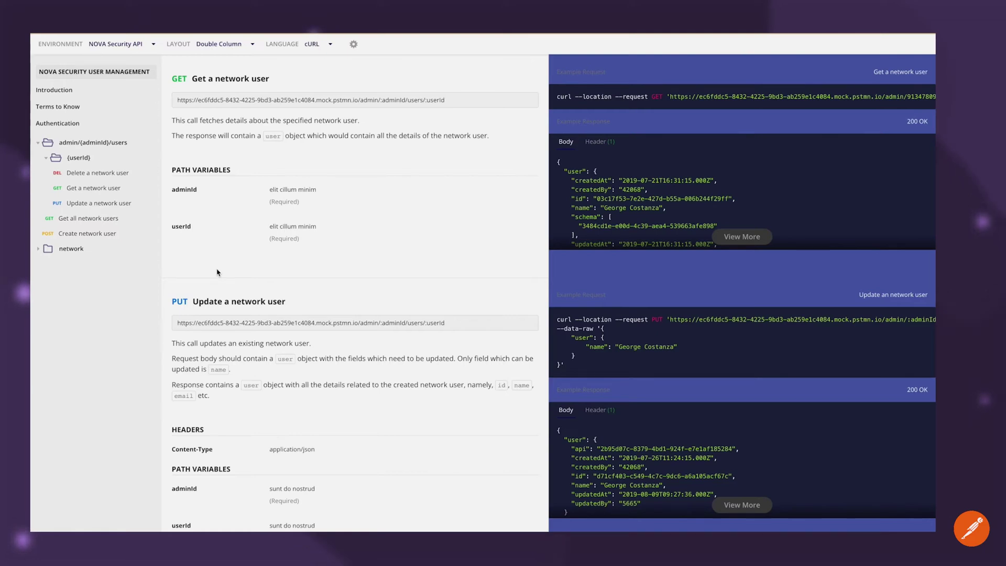
scroll(217, 272, "down", 1)
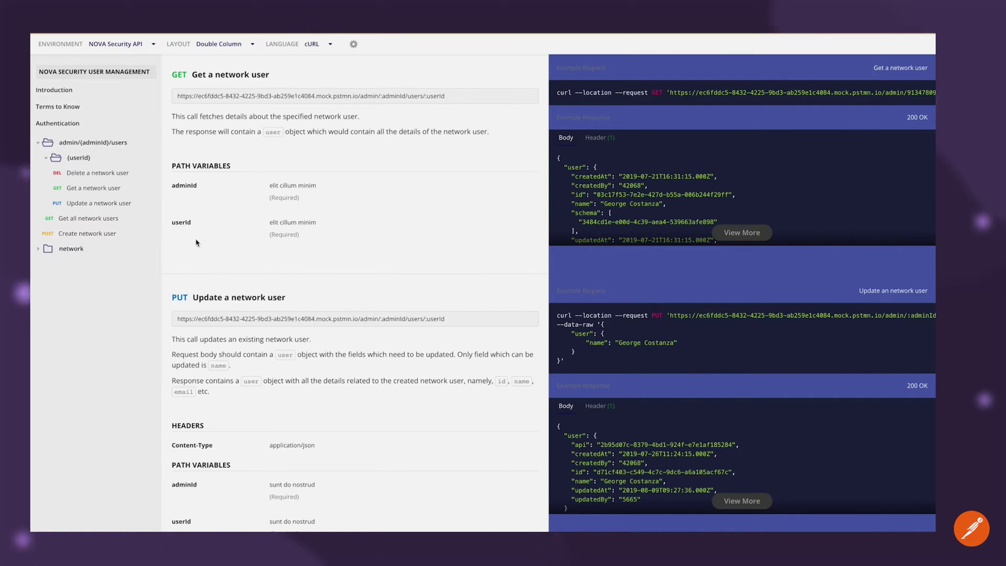
left_click(62, 90)
scroll(393, 181, "up", 1)
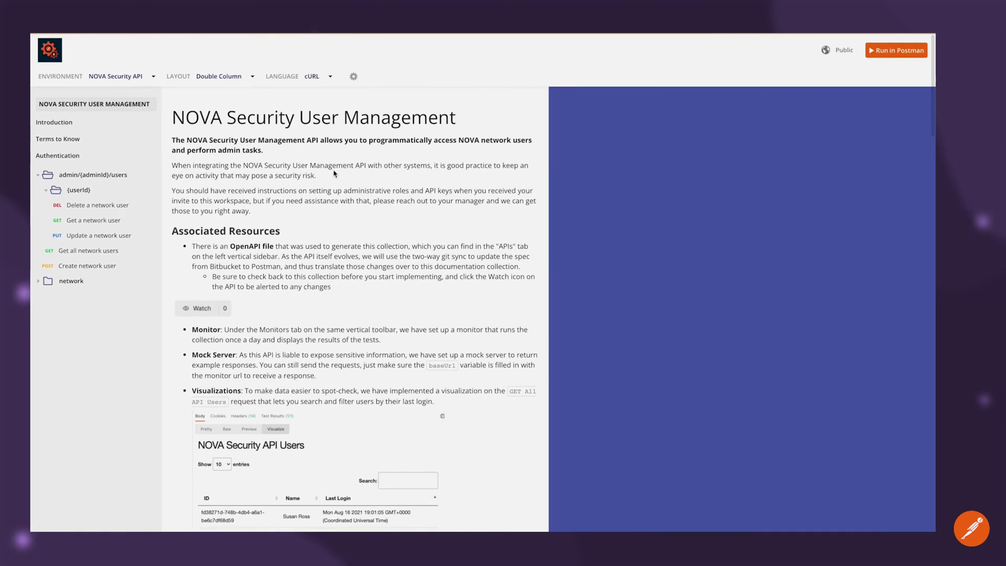
Import the NOVA Security User Management collection into My Workspace with Run in Postman.
left_click(901, 49)
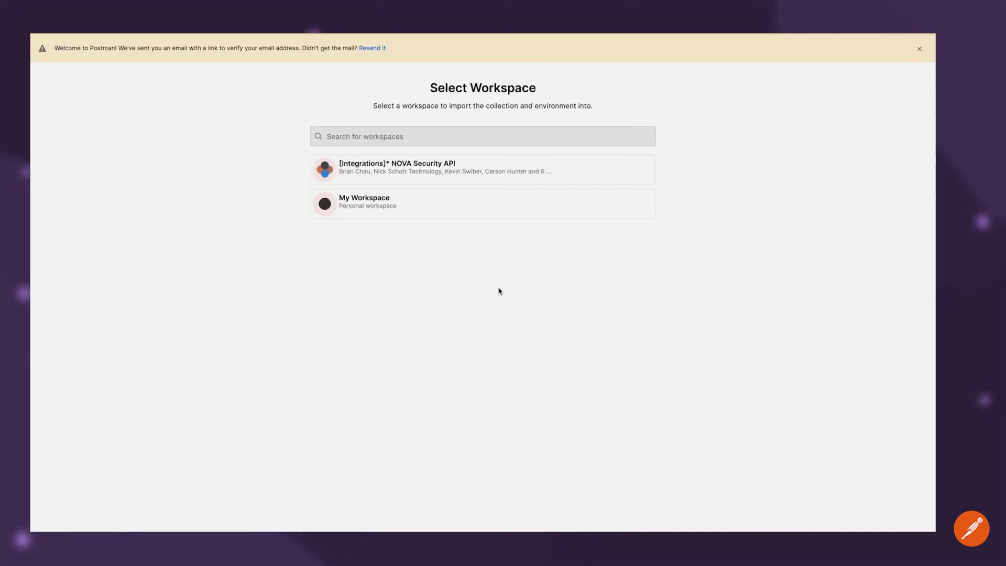
left_click(394, 206)
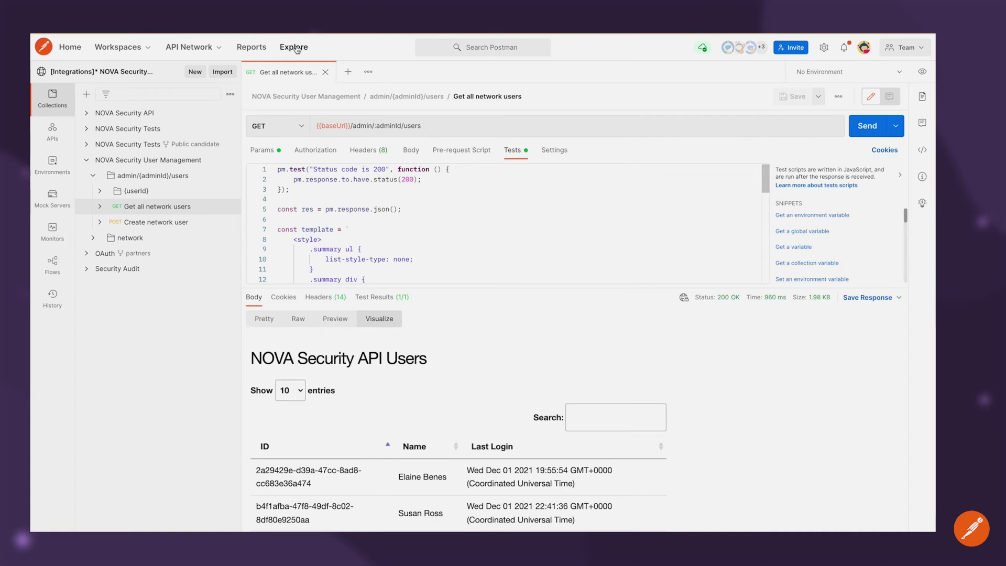
Browse trending collections, communication APIs and featured teams on the Explore page.
left_click(296, 47)
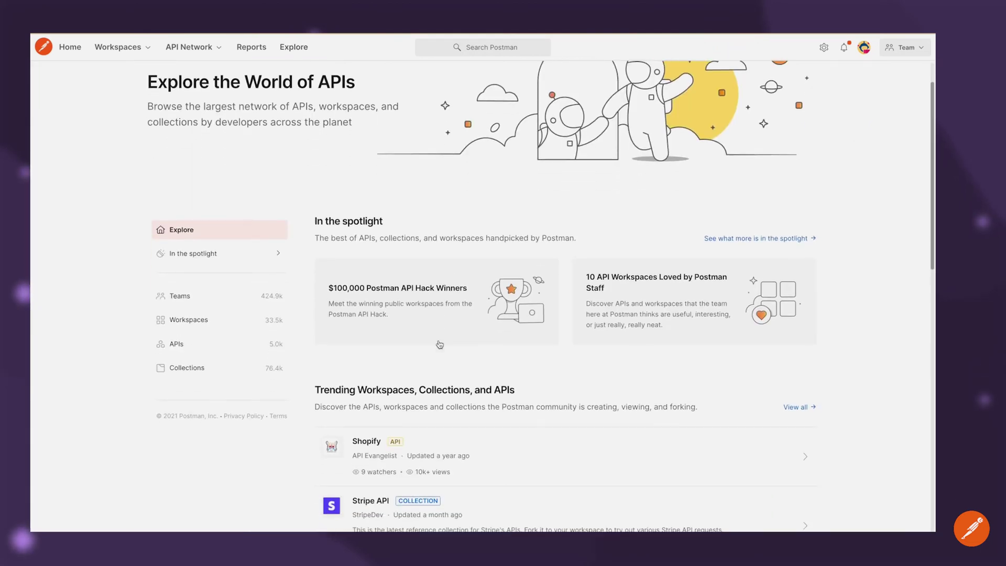
scroll(439, 344, "down", 1)
scroll(439, 344, "down", 1)
scroll(439, 344, "down", 1)
scroll(441, 345, "down", 1)
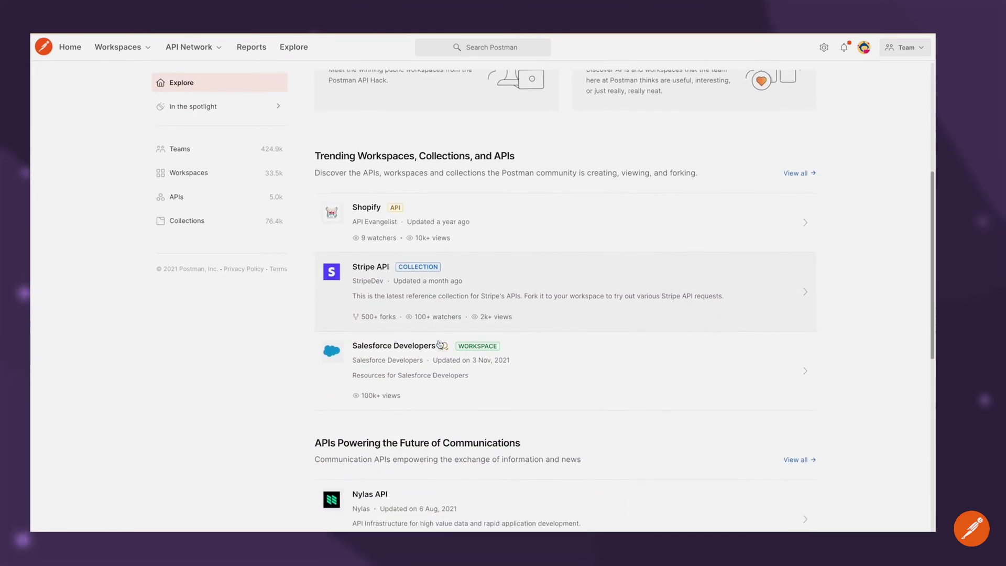
scroll(440, 344, "down", 1)
scroll(439, 343, "down", 1)
scroll(440, 342, "down", 1)
scroll(439, 341, "down", 1)
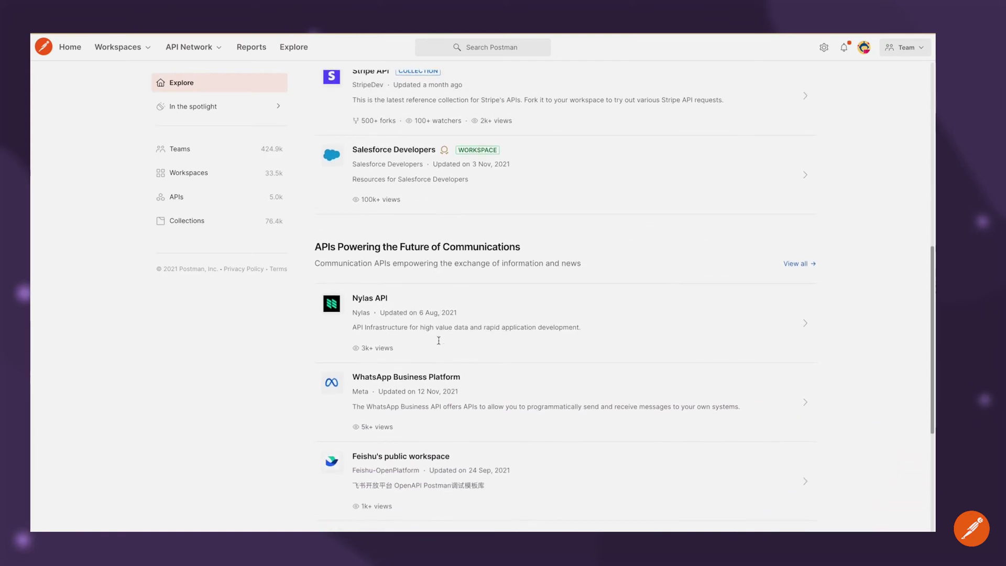
scroll(440, 340, "down", 1)
scroll(439, 343, "down", 2)
scroll(439, 345, "down", 1)
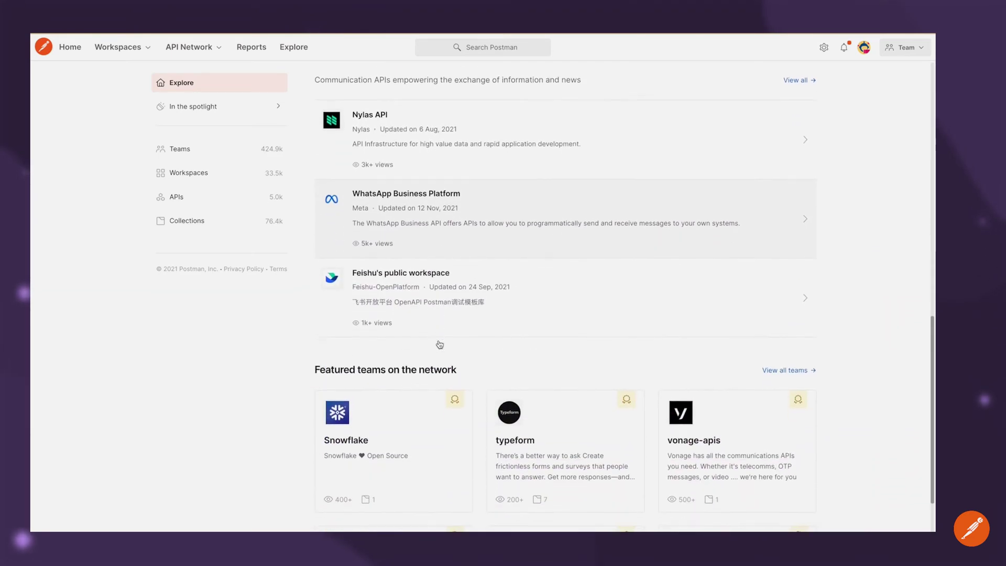
scroll(439, 345, "down", 1)
scroll(439, 344, "down", 1)
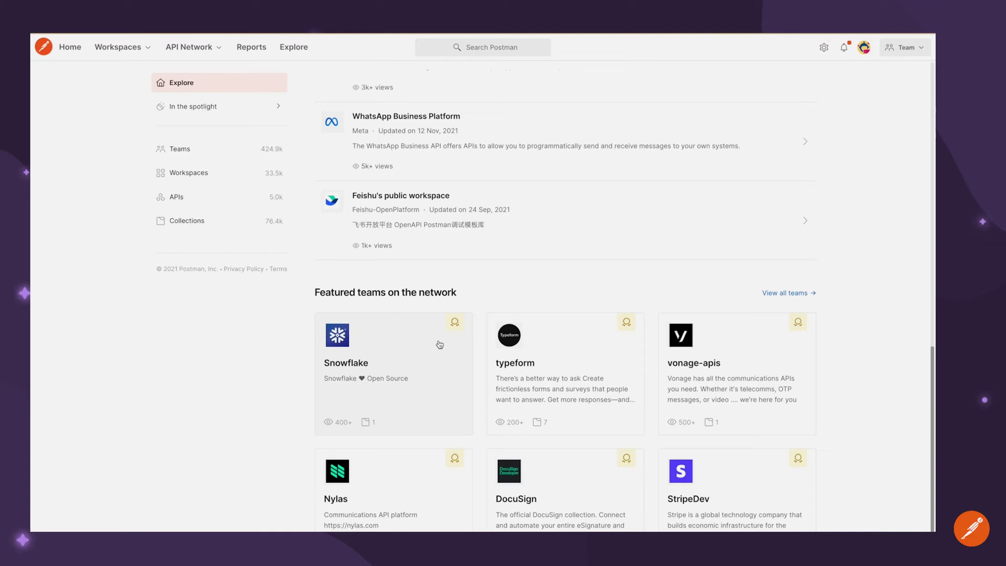
Open the NOVA Security API from the Private API Network via version 1.0.0 in its workspace.
left_click(206, 48)
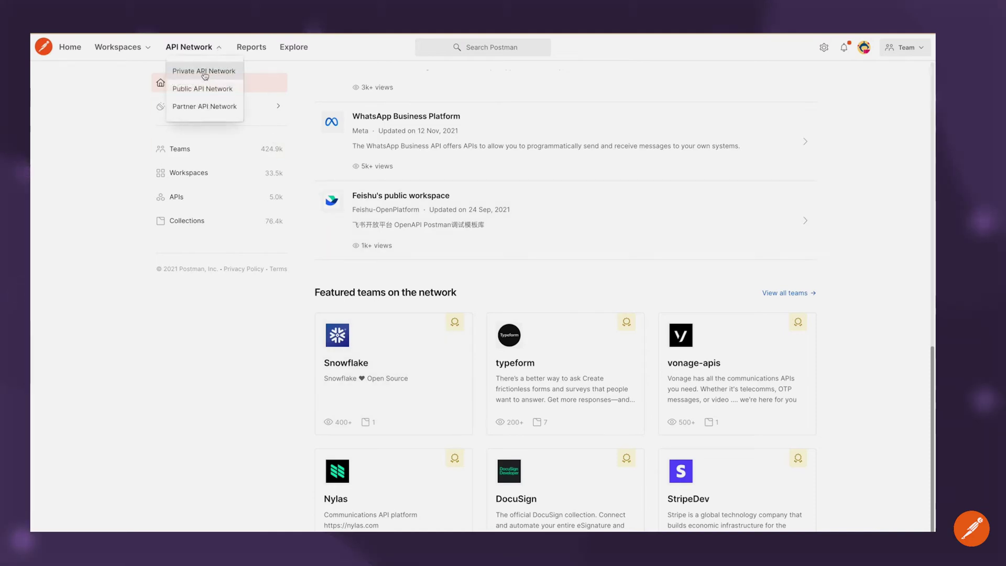
left_click(204, 71)
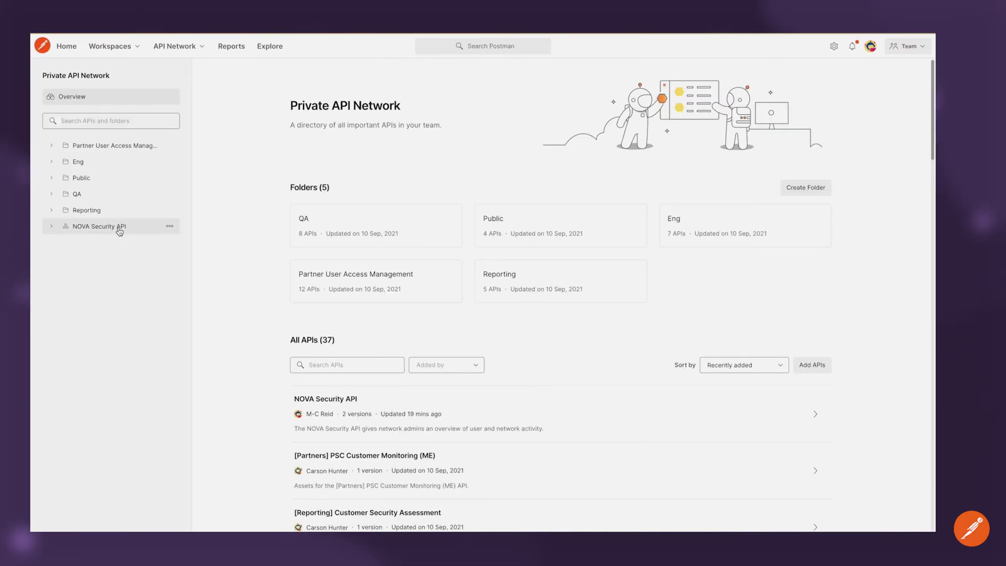
left_click(119, 228)
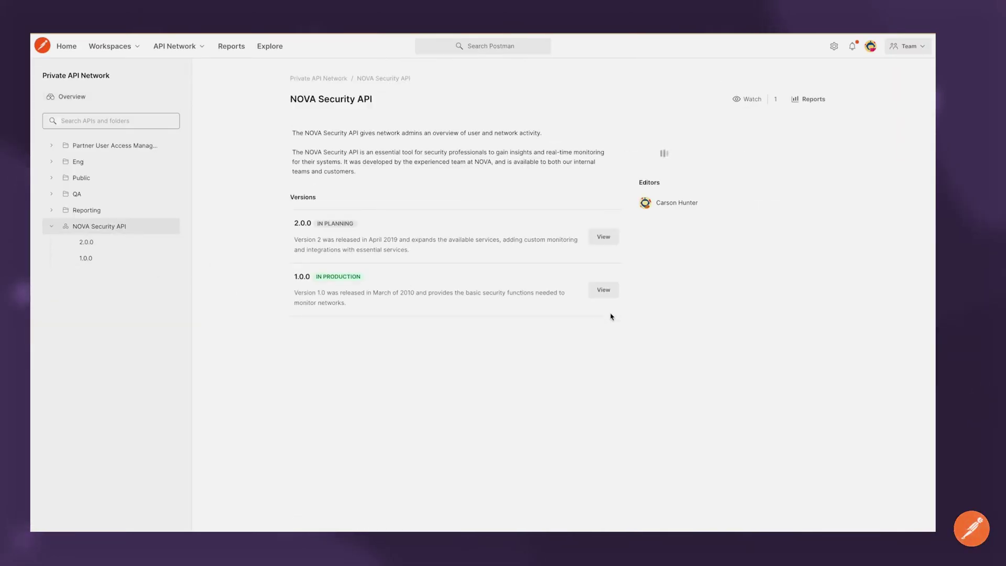
left_click(602, 290)
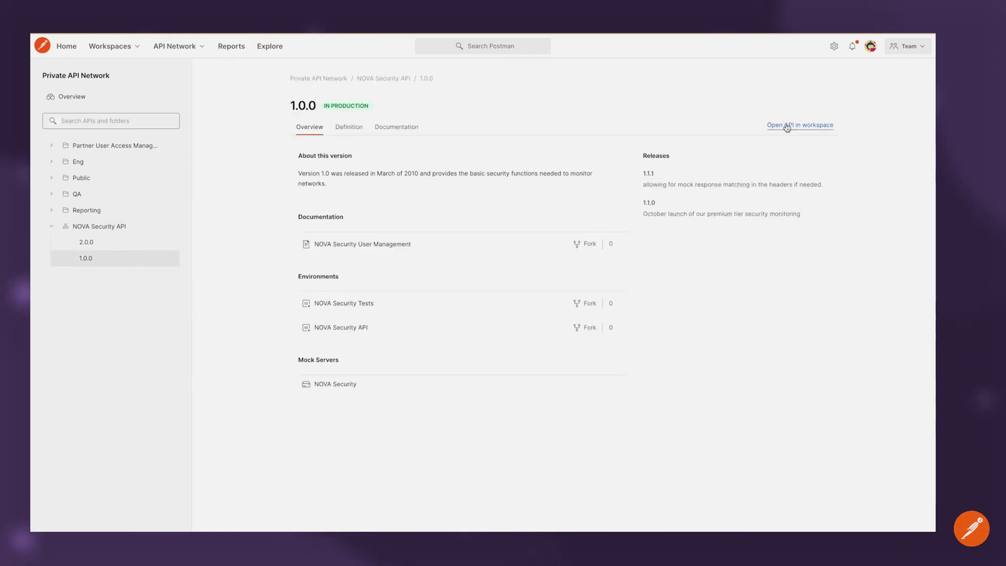
left_click(786, 126)
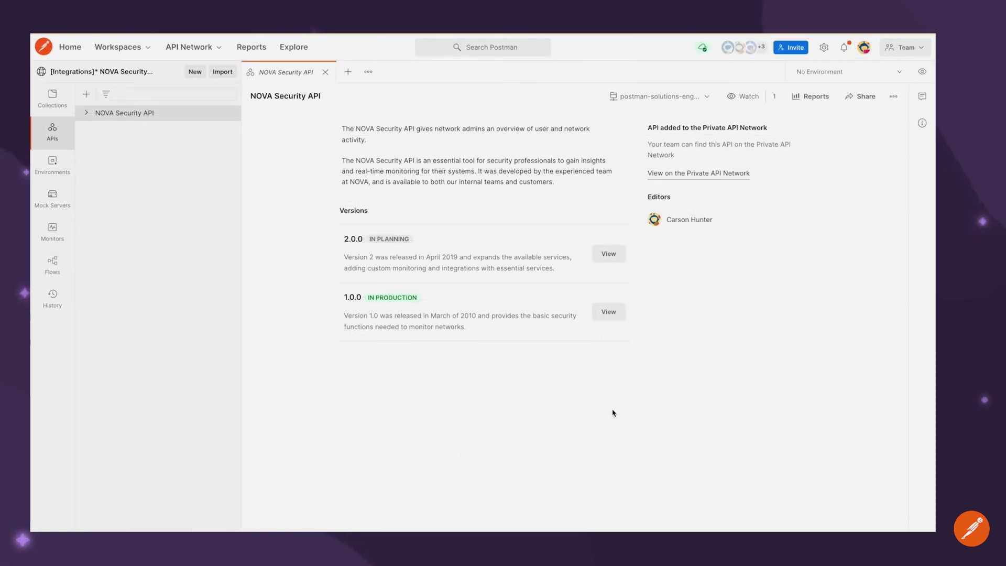
Open version 1.0.0 and read its documentation through Authentication and API key usage.
left_click(610, 312)
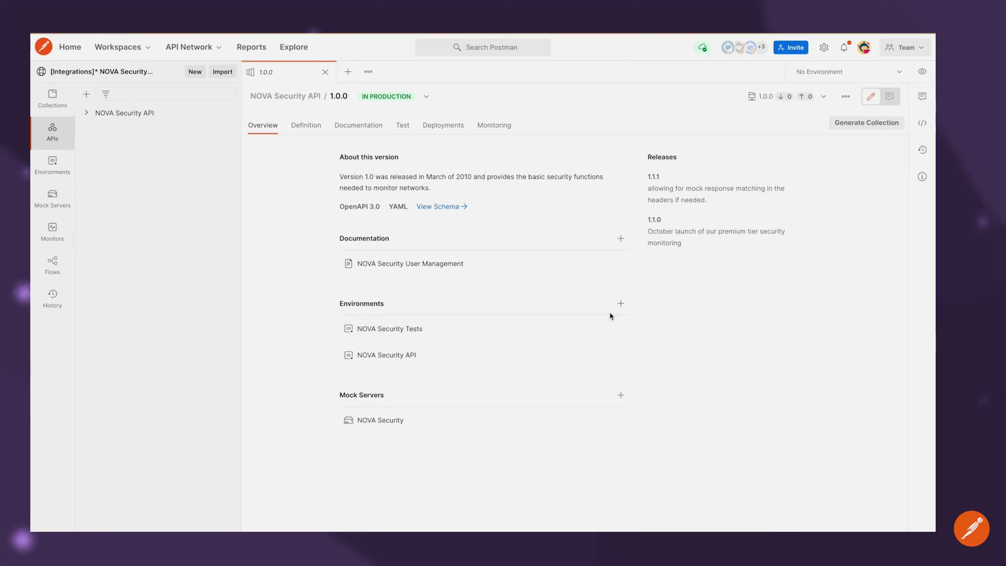
left_click(359, 125)
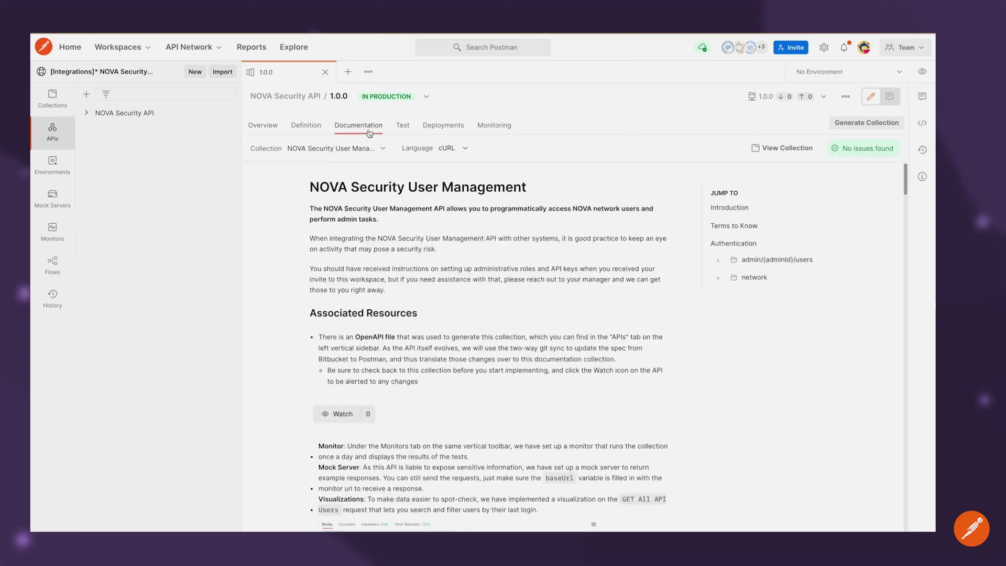
scroll(436, 279, "down", 1)
scroll(436, 281, "down", 1)
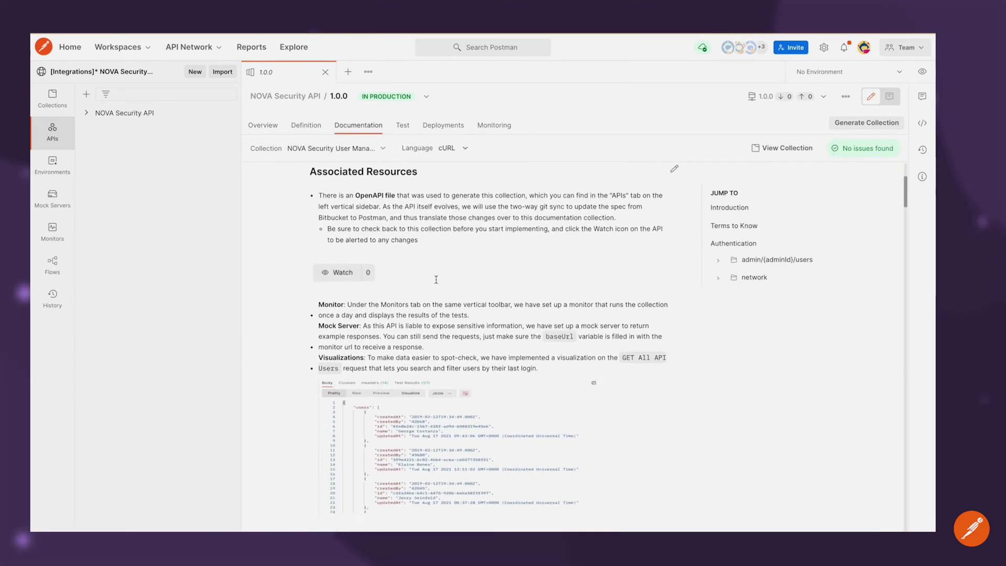
scroll(437, 281, "down", 1)
scroll(437, 282, "down", 1)
scroll(436, 282, "down", 2)
scroll(436, 282, "down", 1)
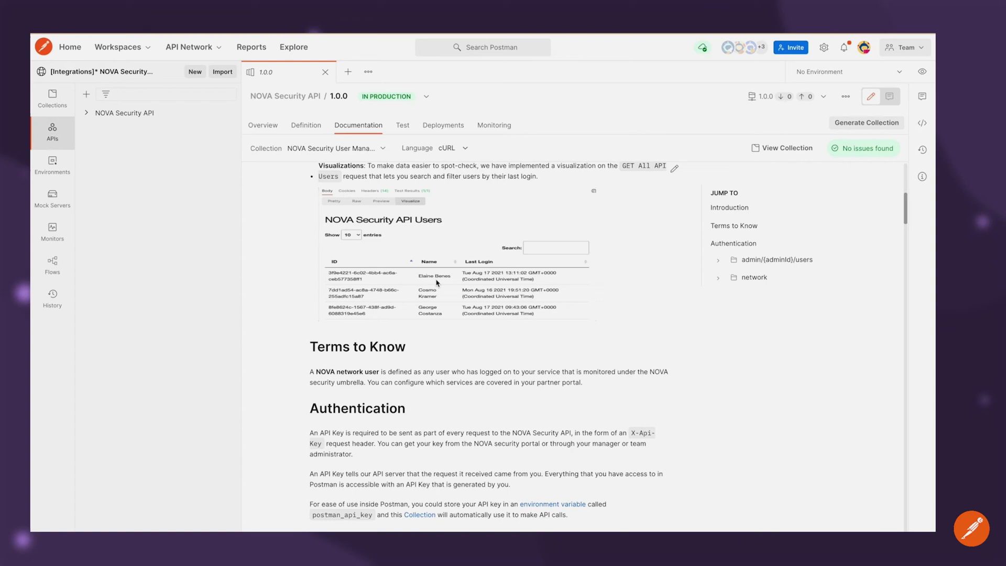
scroll(436, 282, "down", 1)
scroll(437, 282, "down", 1)
scroll(436, 282, "down", 1)
scroll(437, 282, "down", 1)
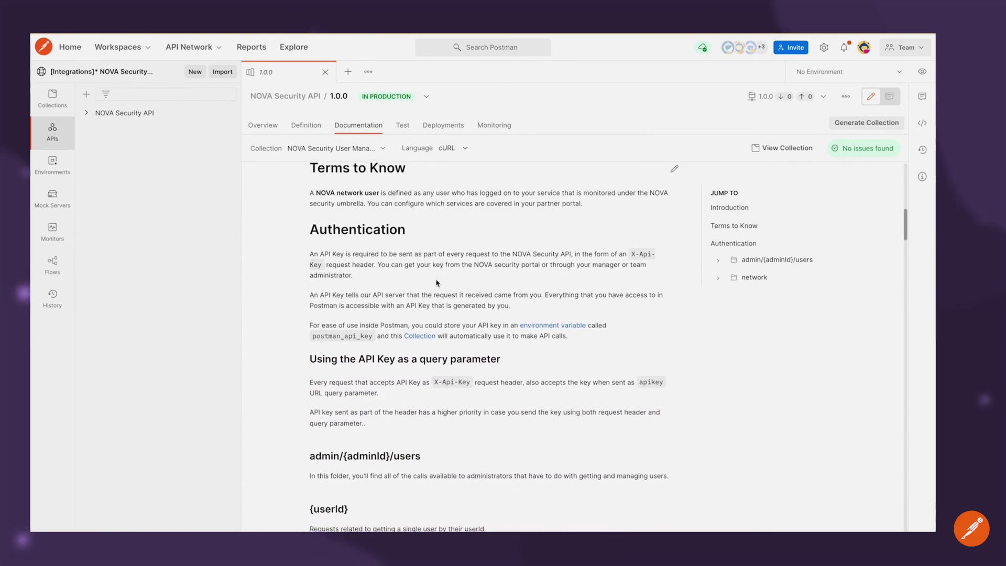
Check version 1.0.0's definition and tests, then cancel generating a collection from the schema.
left_click(317, 128)
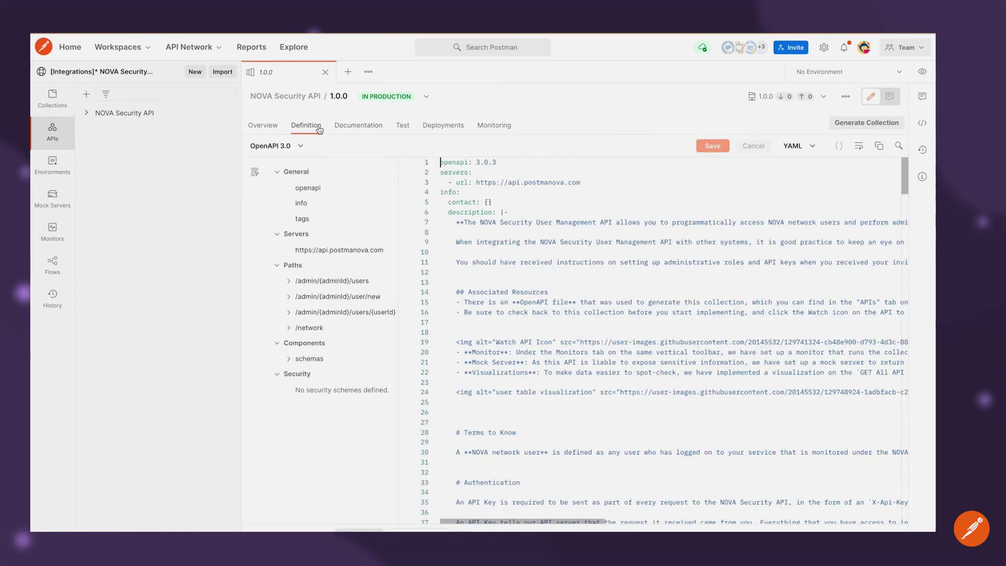
scroll(476, 270, "down", 2)
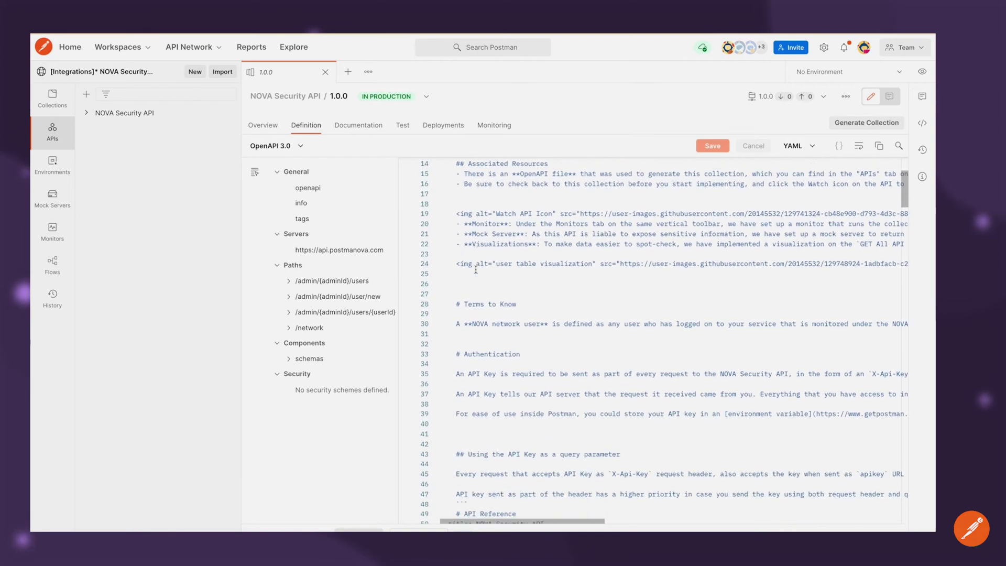
scroll(475, 270, "down", 1)
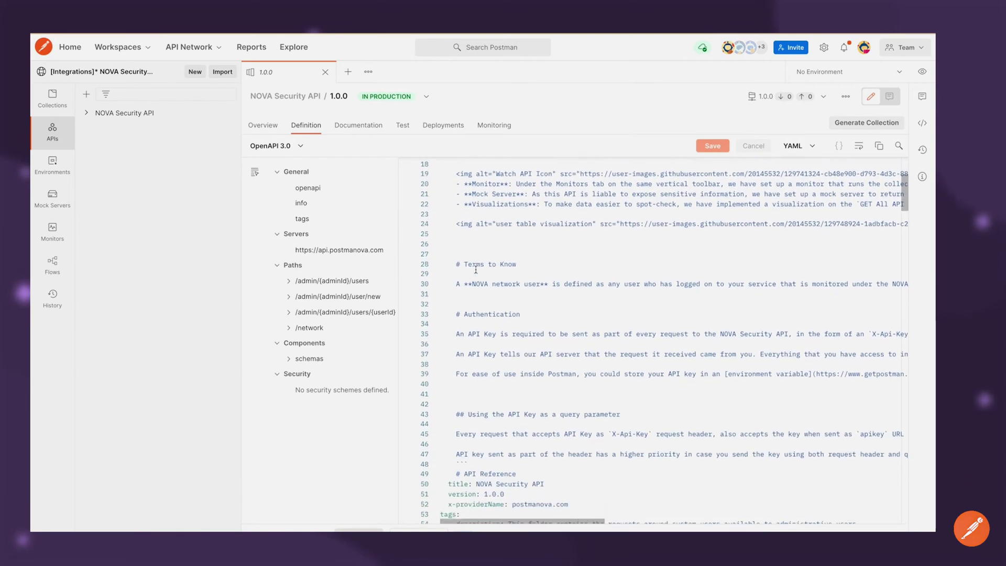
left_click(402, 126)
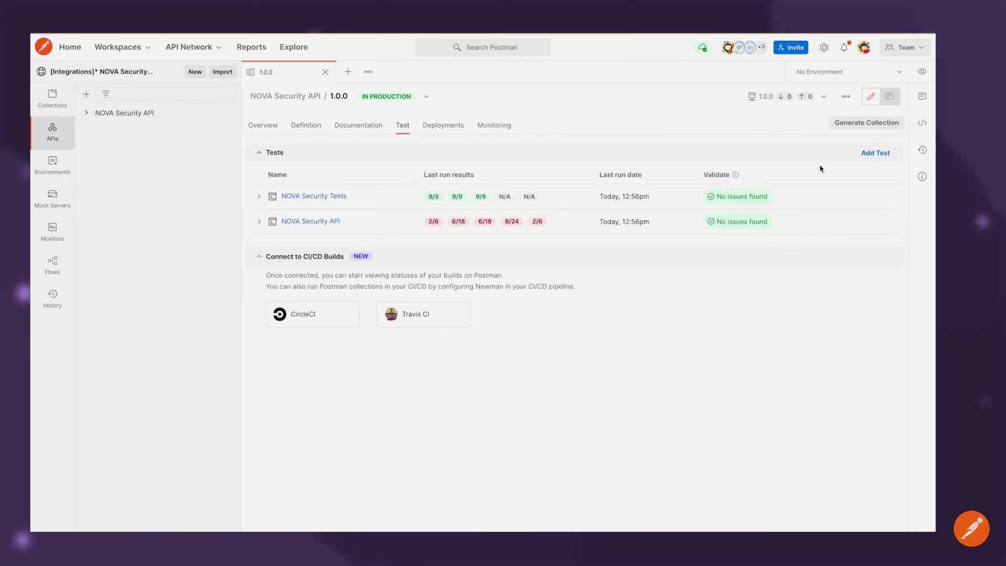
left_click(865, 155)
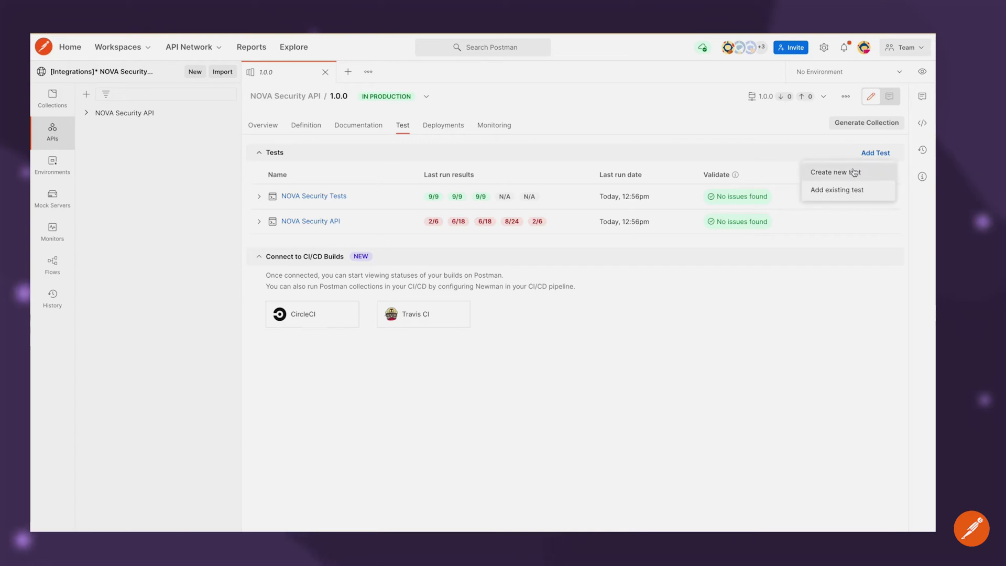
left_click(866, 123)
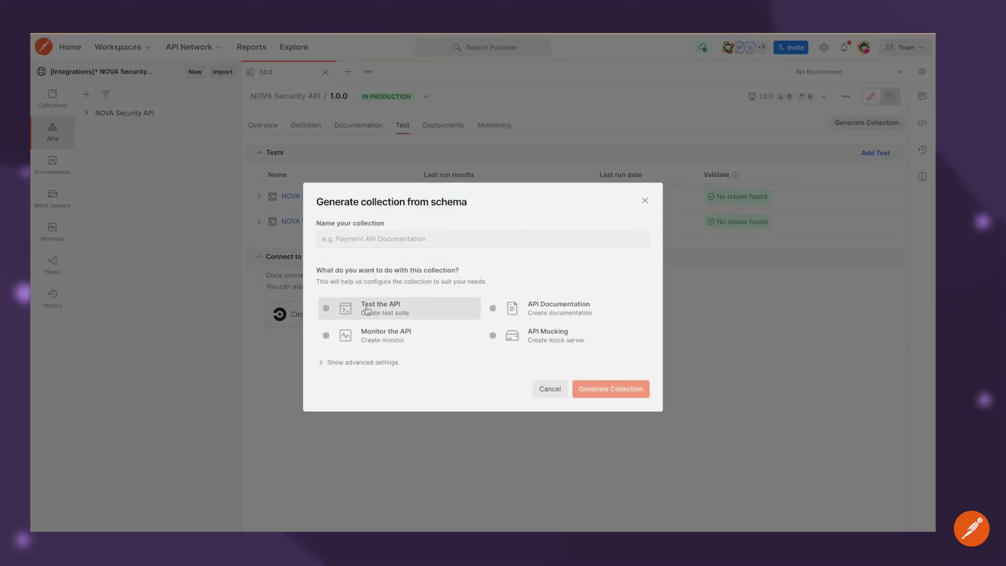
left_click(556, 390)
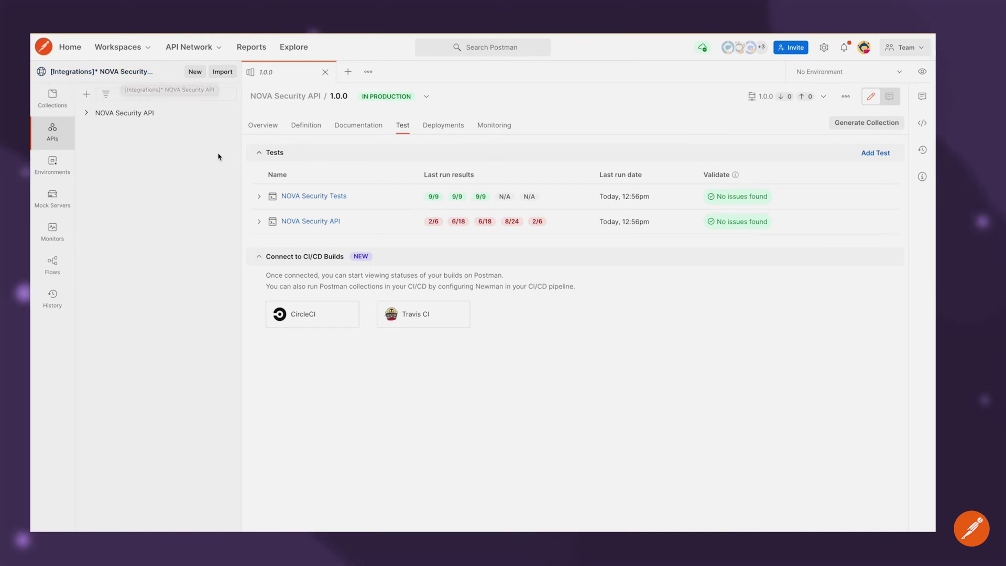
View the YAML definition and list its eight schema security warnings.
left_click(267, 125)
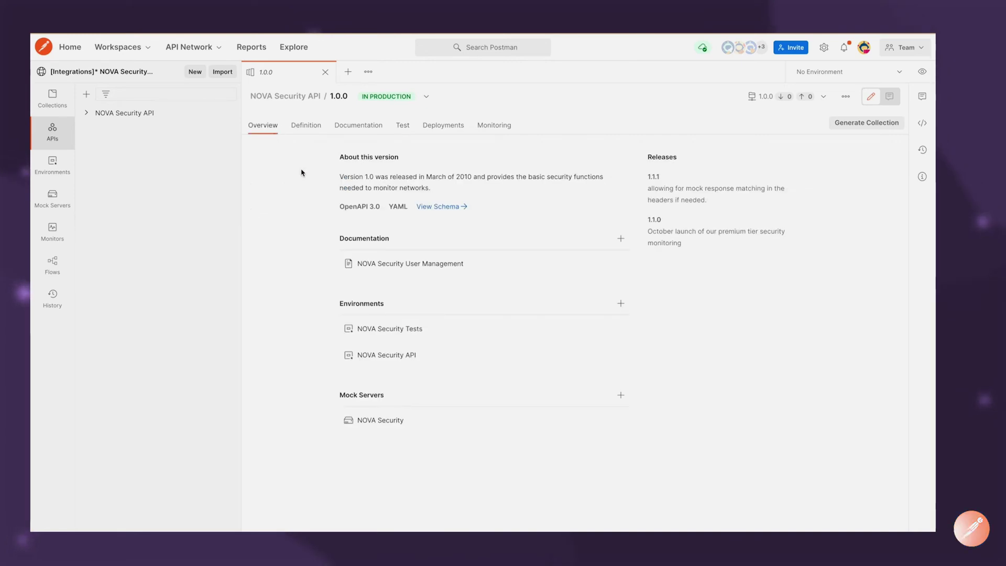
left_click(308, 127)
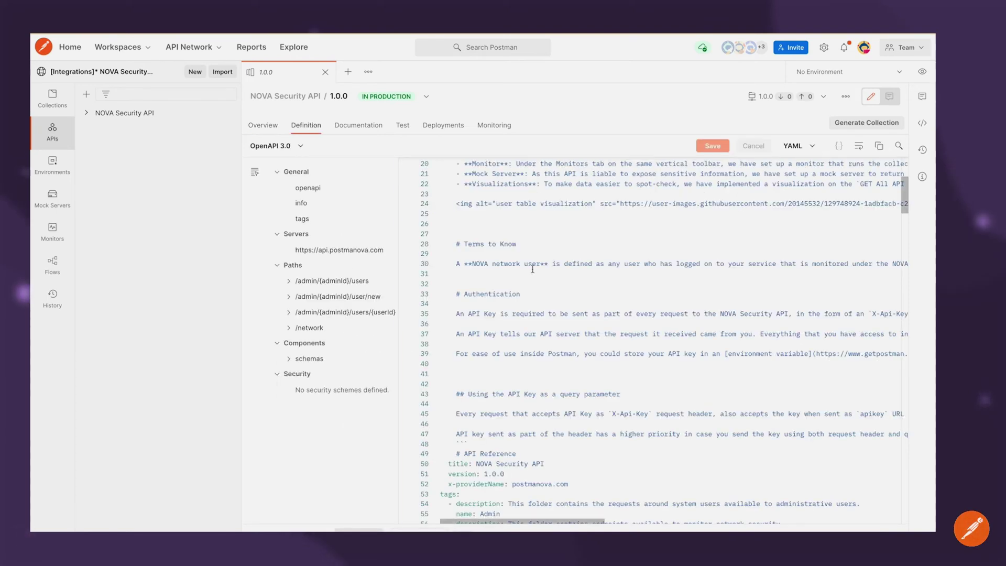
scroll(533, 270, "up", 2)
scroll(533, 269, "up", 2)
scroll(533, 270, "up", 2)
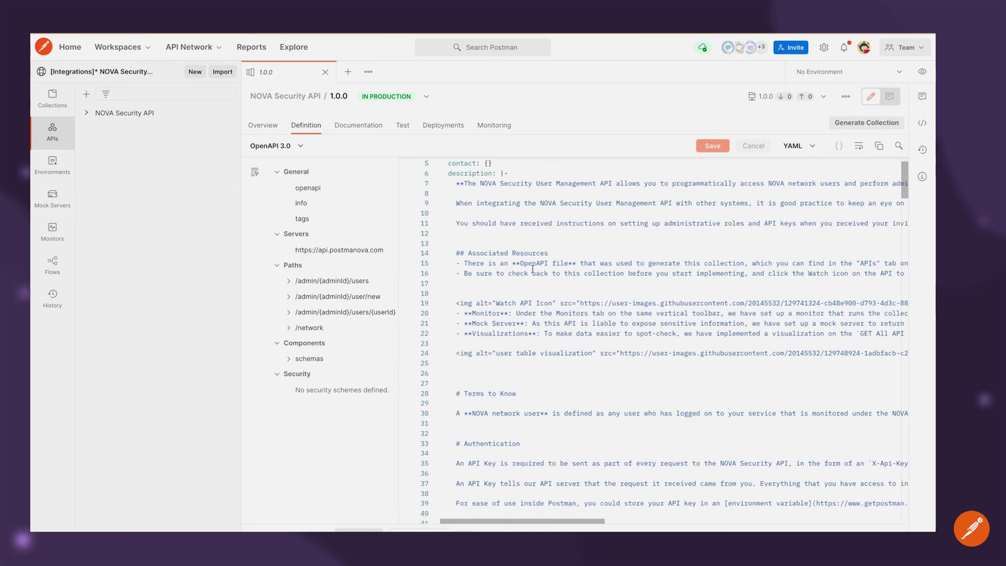
scroll(533, 270, "down", 2)
left_click(420, 529)
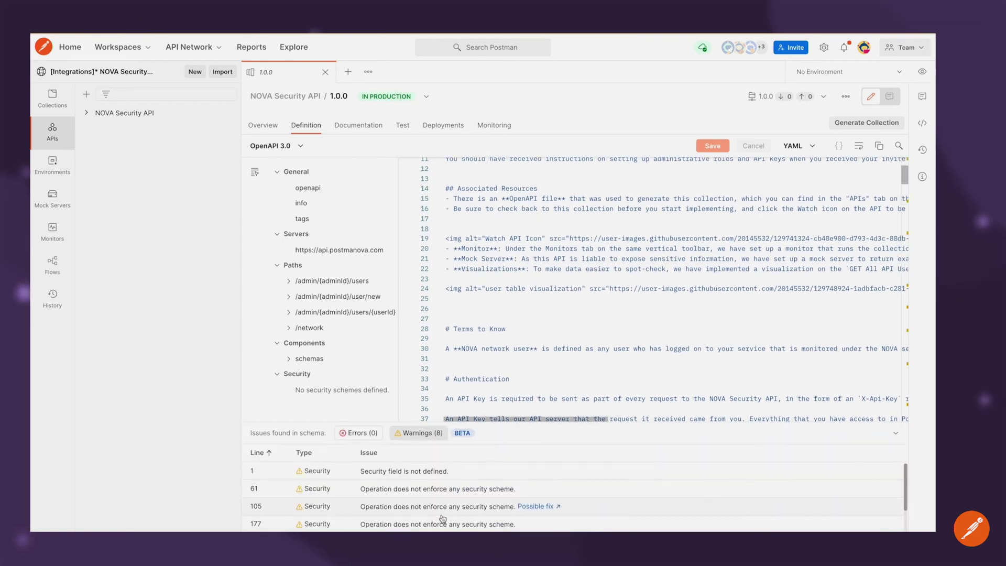
scroll(442, 519, "down", 2)
scroll(442, 519, "down", 2)
scroll(442, 519, "down", 2)
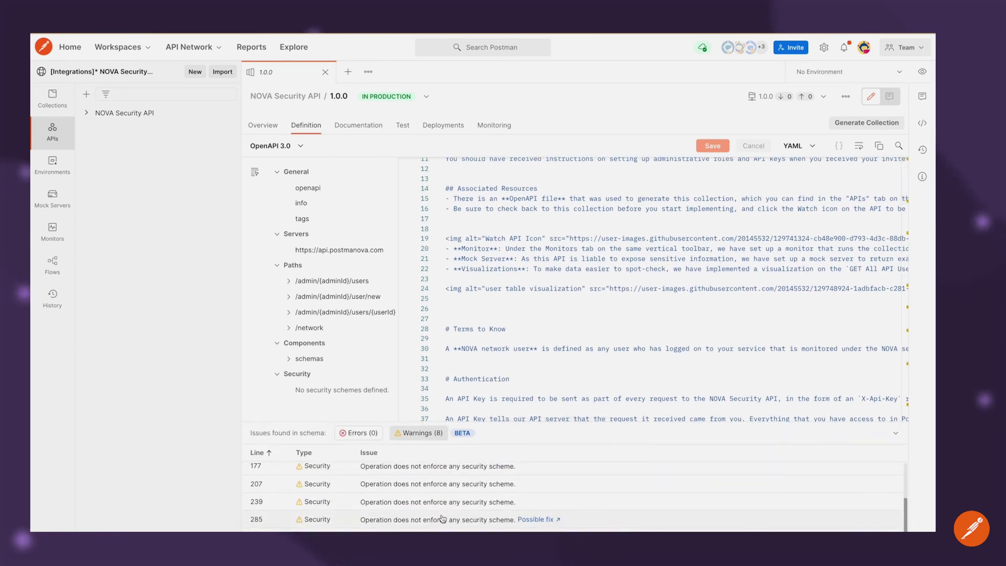
Review the documentation and branch options, then return to the Test tab's run results.
left_click(375, 130)
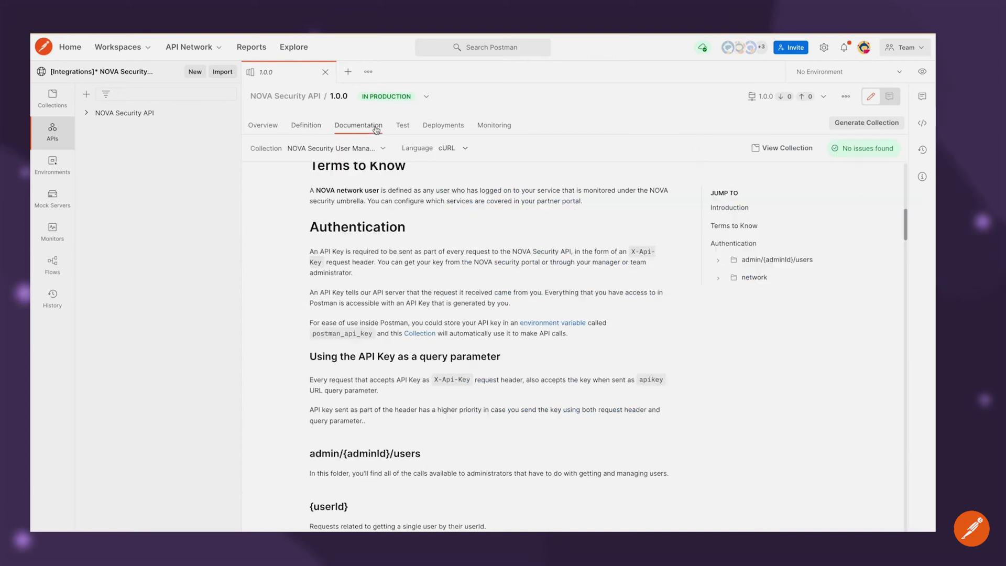
scroll(432, 243, "down", 2)
scroll(432, 243, "down", 1)
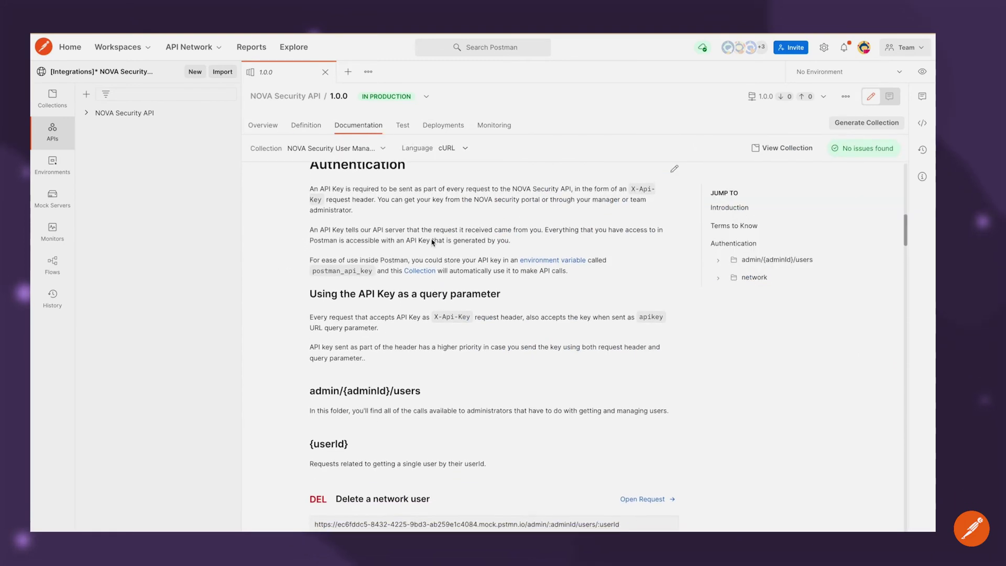
scroll(456, 228, "down", 1)
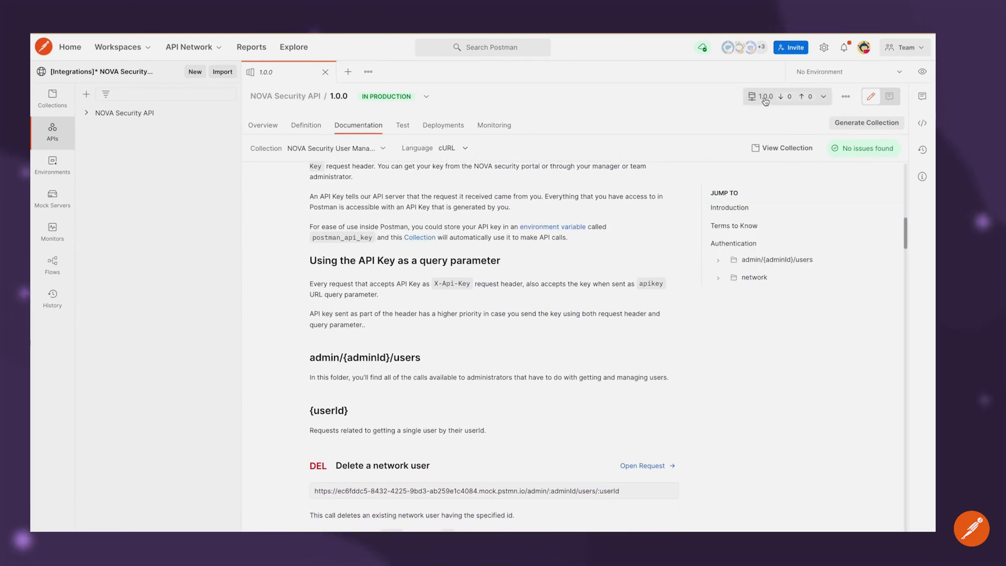
left_click(786, 96)
mouse_move(755, 204)
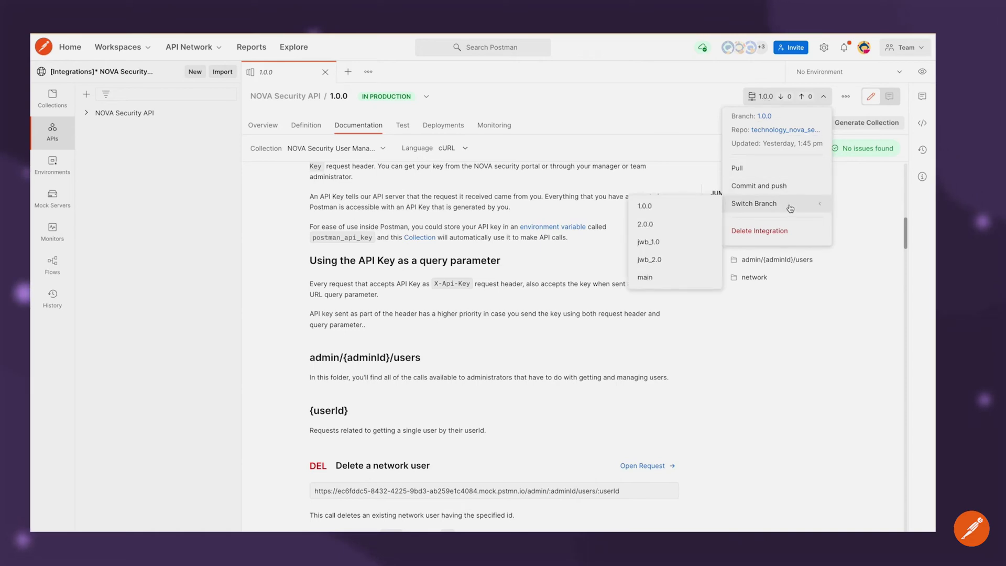
key("Escape")
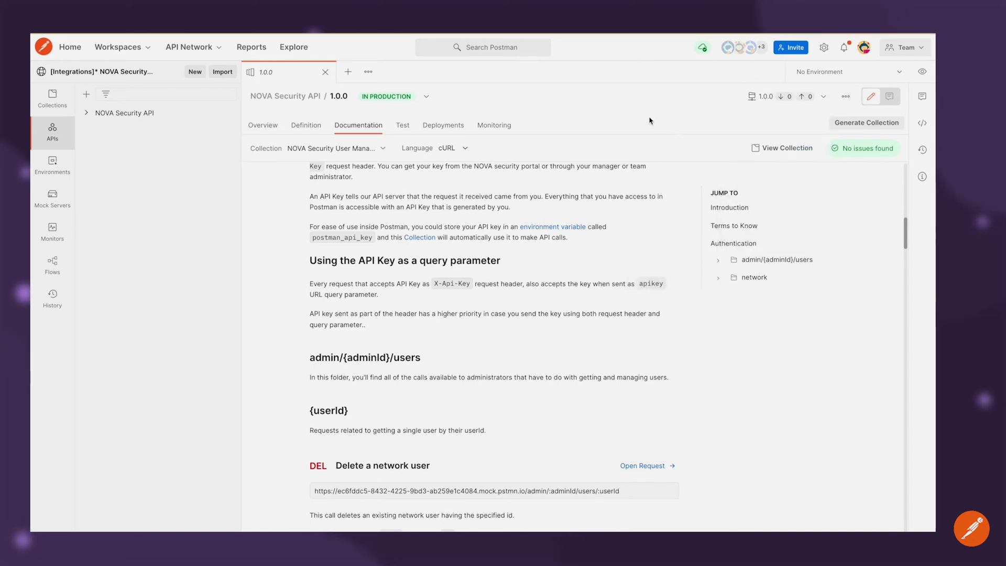
left_click(403, 127)
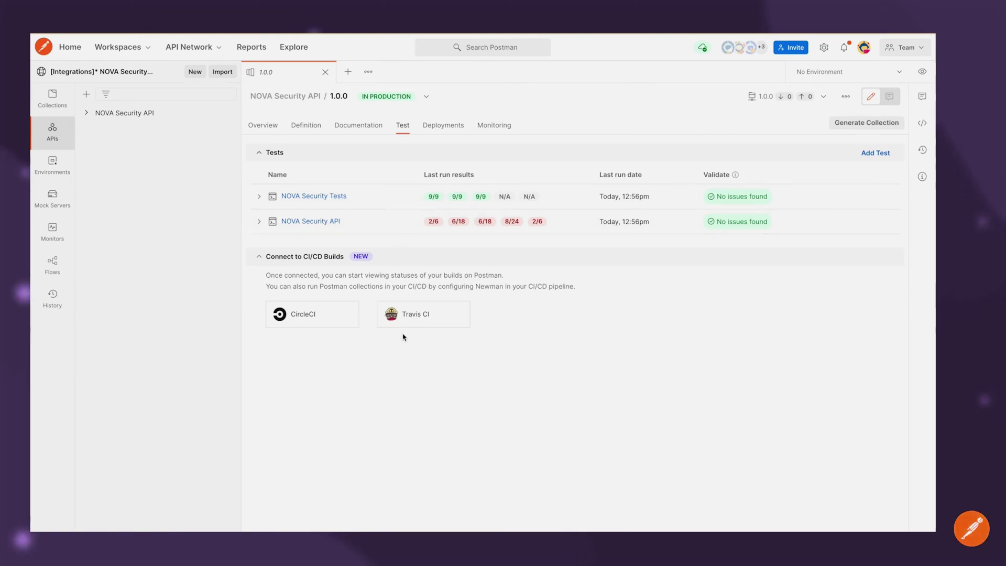
Check the API version's deployments, then open the NOVA Security API collection.
left_click(439, 128)
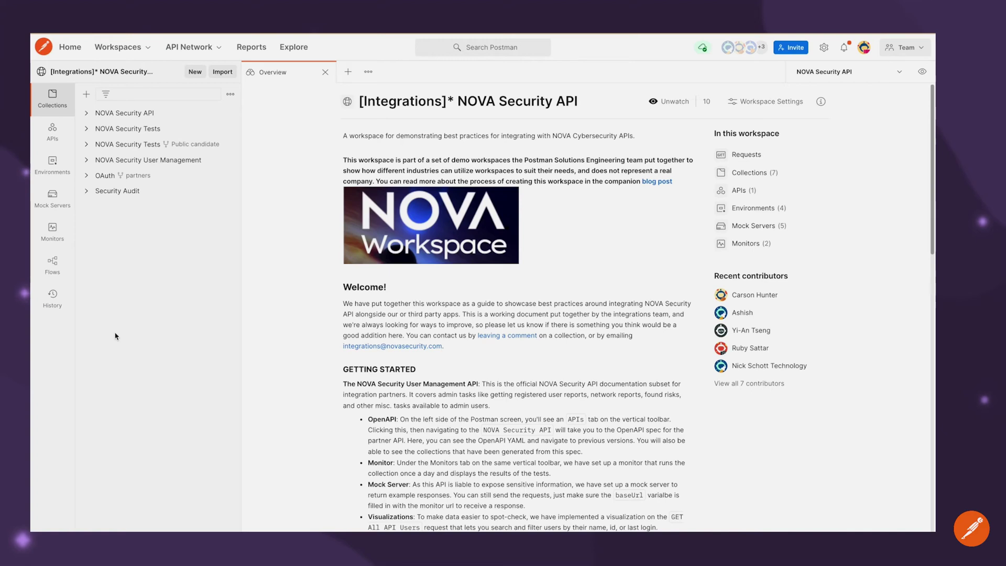
scroll(312, 348, "down", 3)
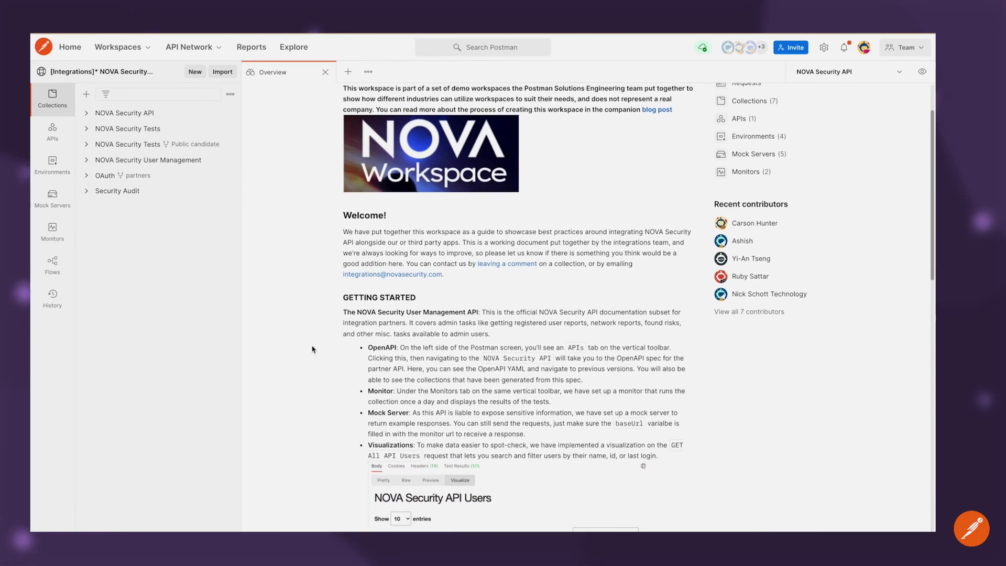
scroll(311, 348, "down", 2)
scroll(311, 348, "up", 2)
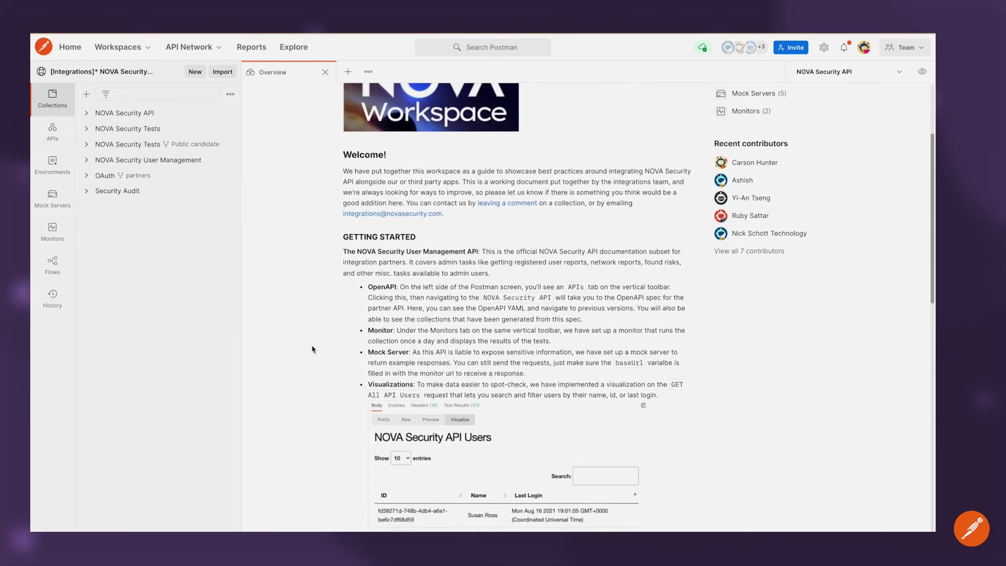
scroll(312, 349, "up", 1)
scroll(313, 349, "up", 1)
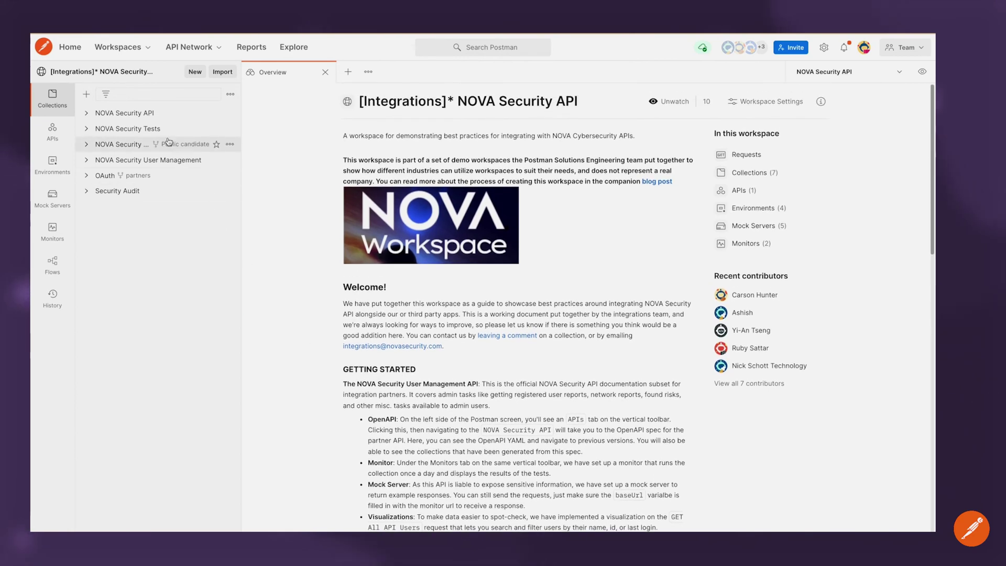
left_click(146, 114)
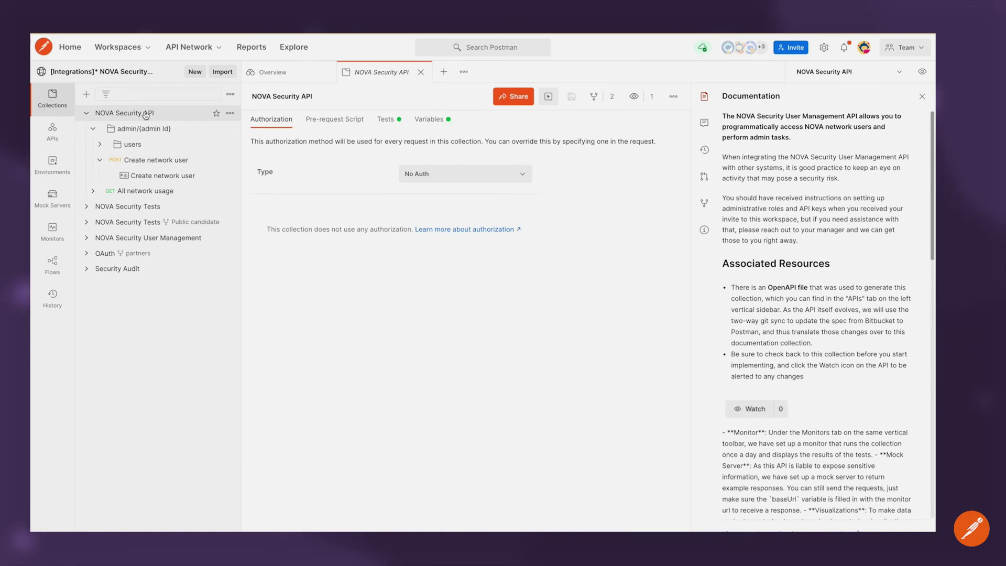
Send the Create network user request and get a 200 OK response.
left_click(158, 162)
left_click(919, 98)
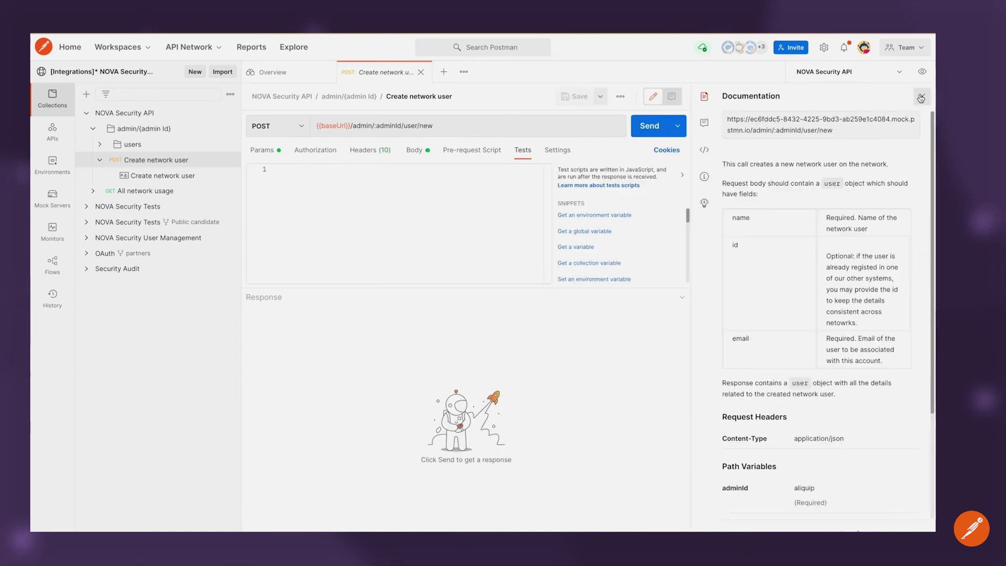
left_click(921, 98)
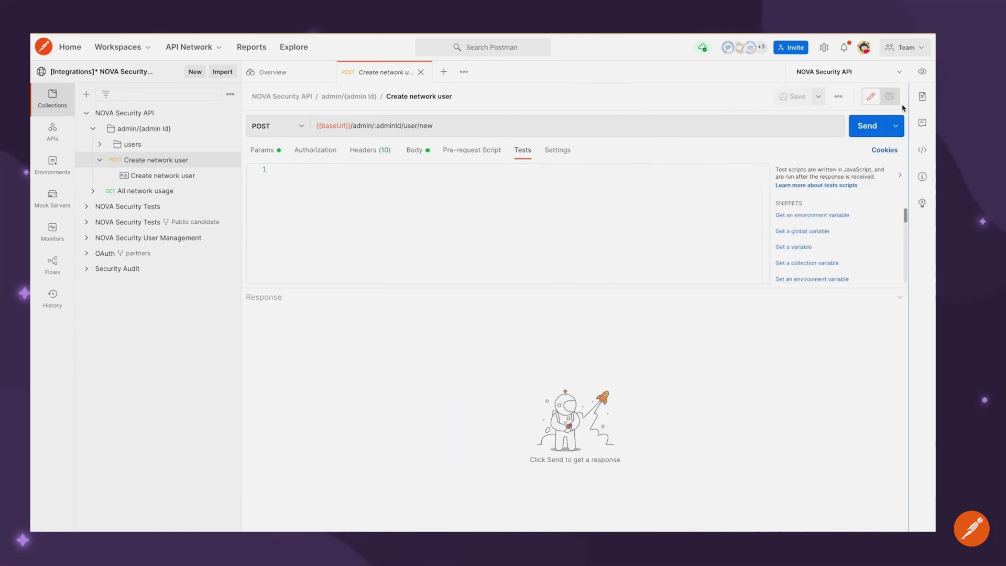
left_click(869, 125)
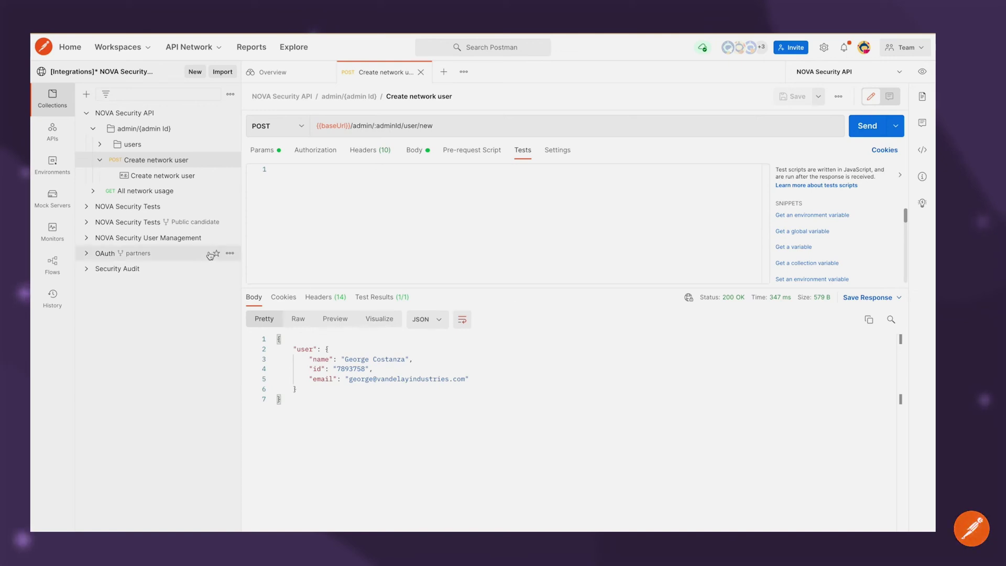
Send Get all network users and show the response as the Users table.
left_click(102, 237)
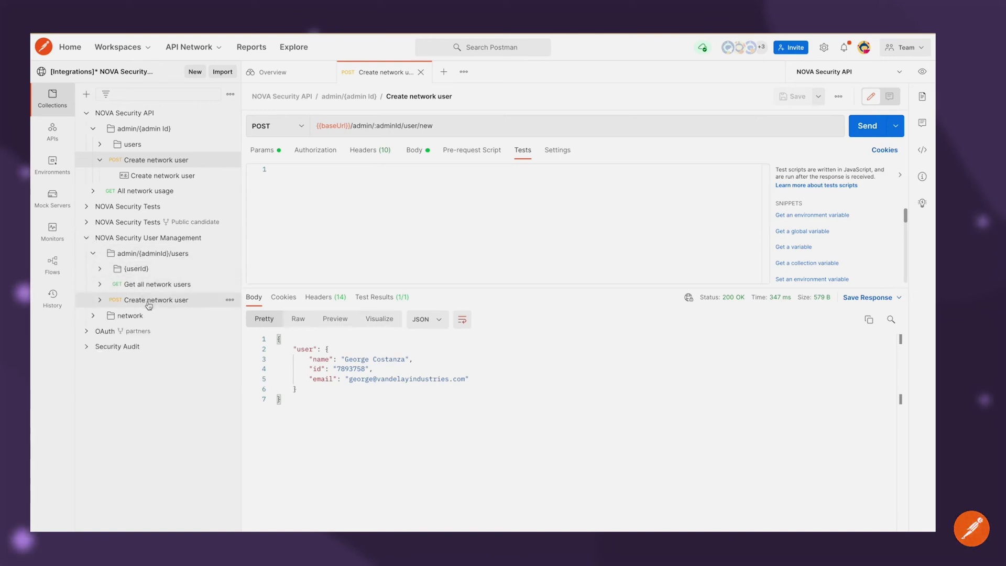
left_click(153, 285)
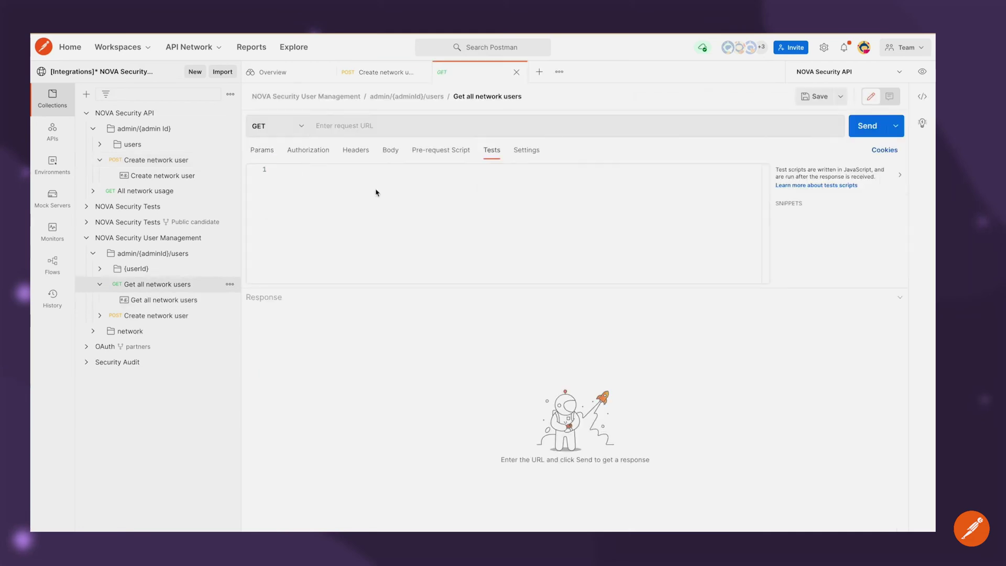
left_click(865, 128)
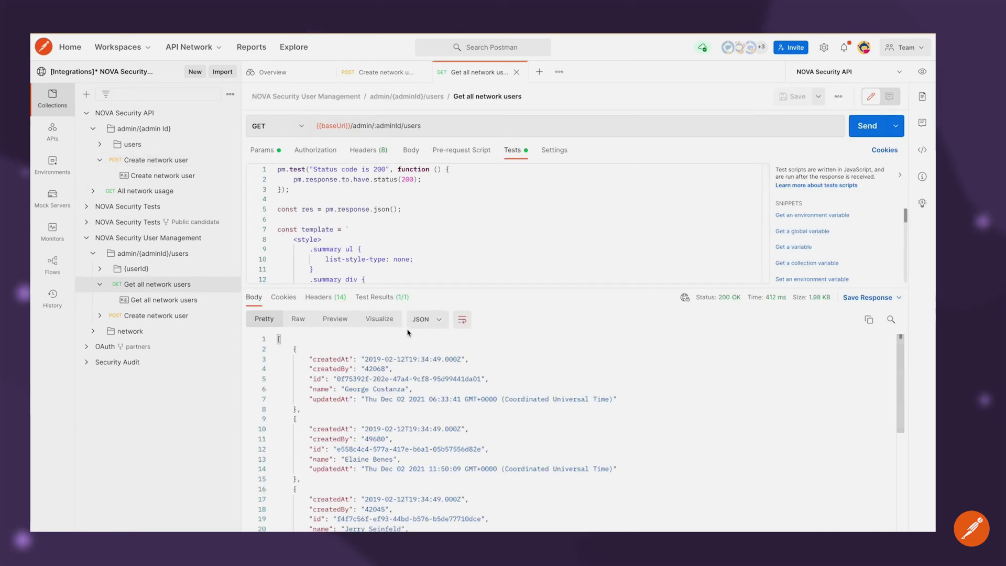
left_click(386, 320)
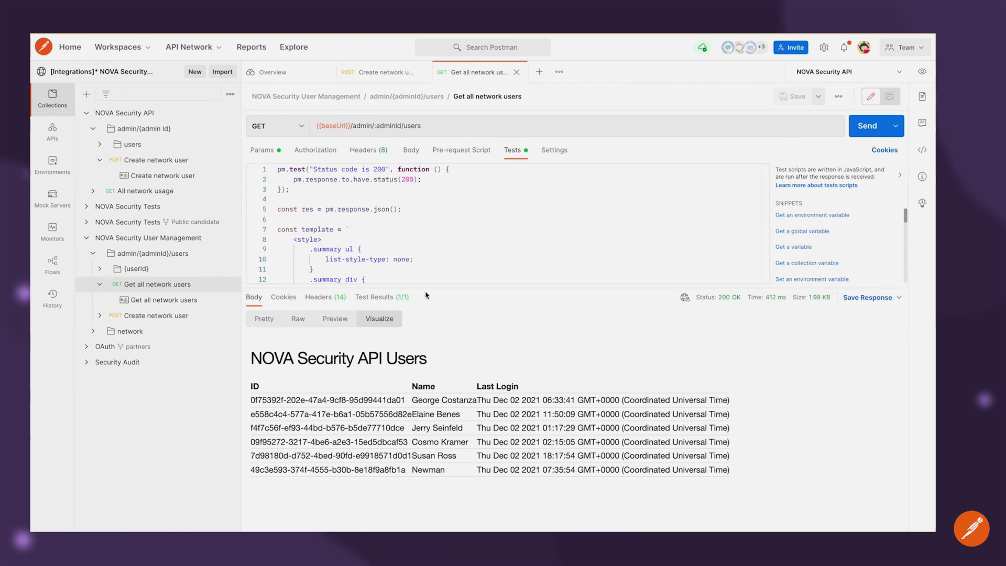
Add a 'Response body: Contains string' test named 'Contains apikey'.
mouse_move(432, 288)
left_mouse_down()
mouse_move(433, 239)
mouse_move(433, 328)
left_mouse_up()
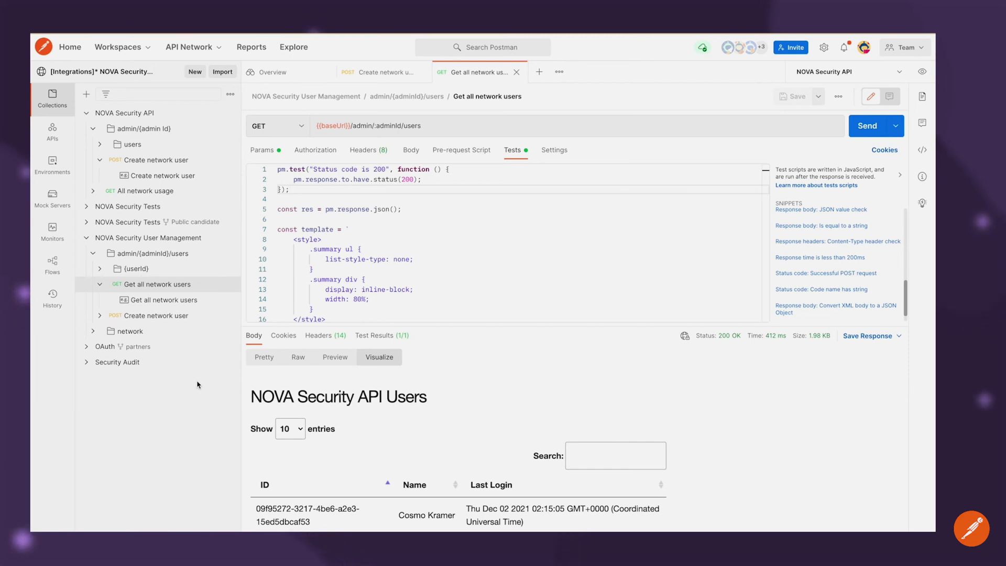
key("Return")
key("Return")
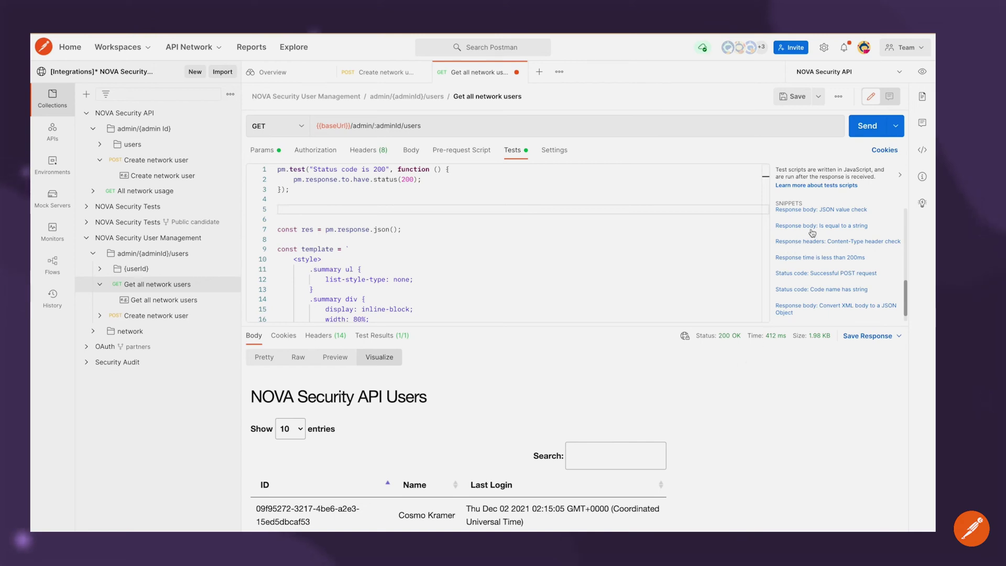
scroll(814, 230, "up", 2)
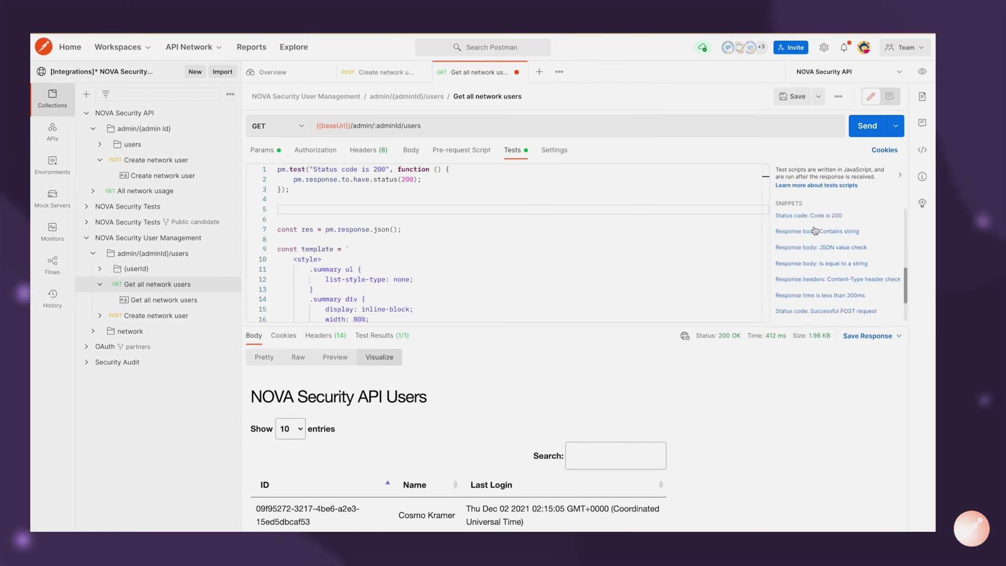
left_click(815, 230)
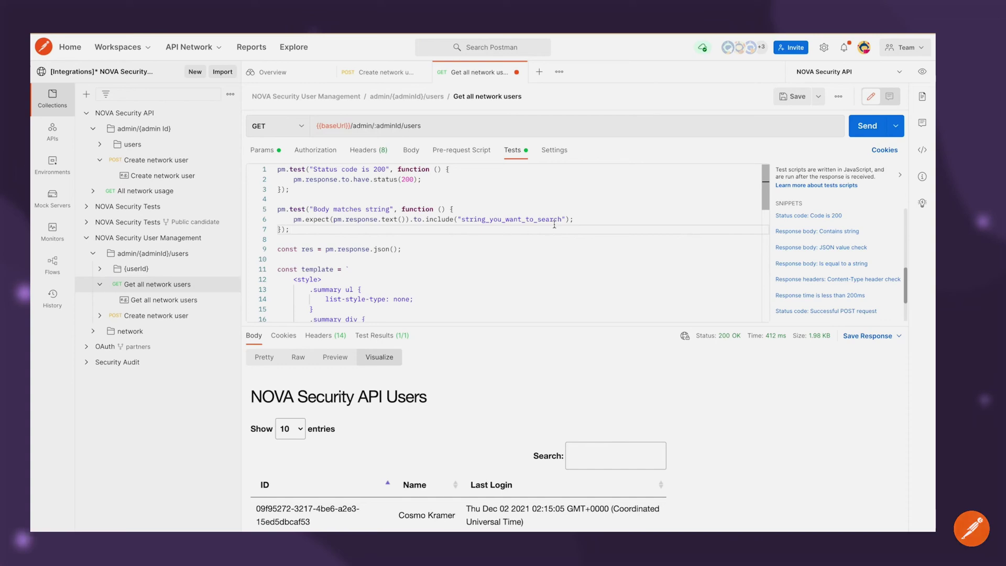
left_click_drag(561, 219, 462, 220)
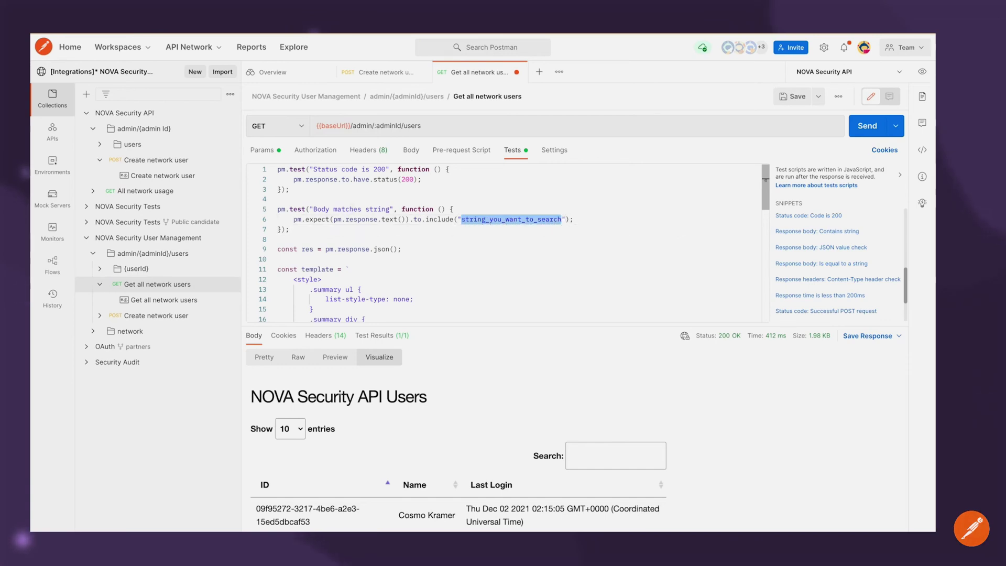
type("api")
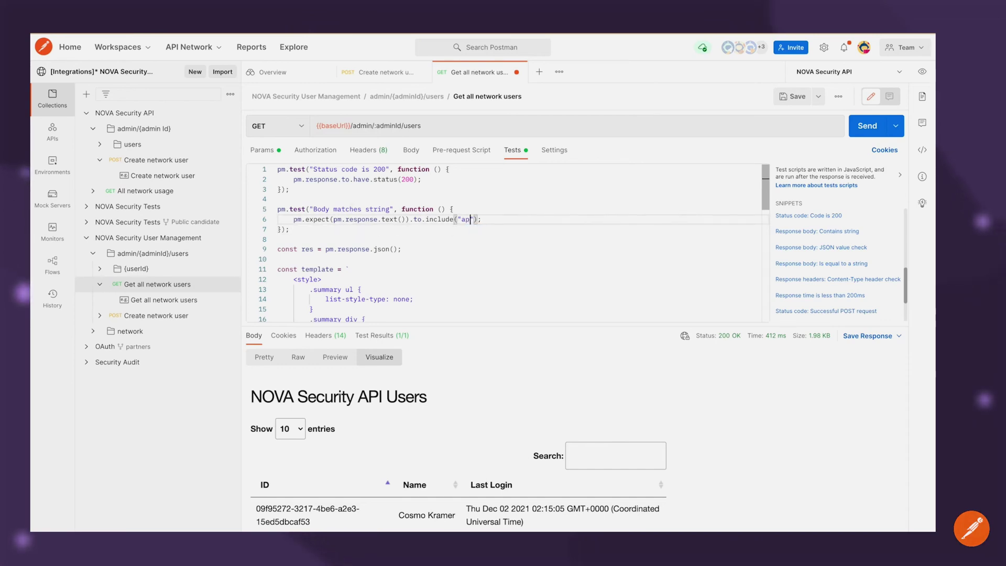
type("ikey")
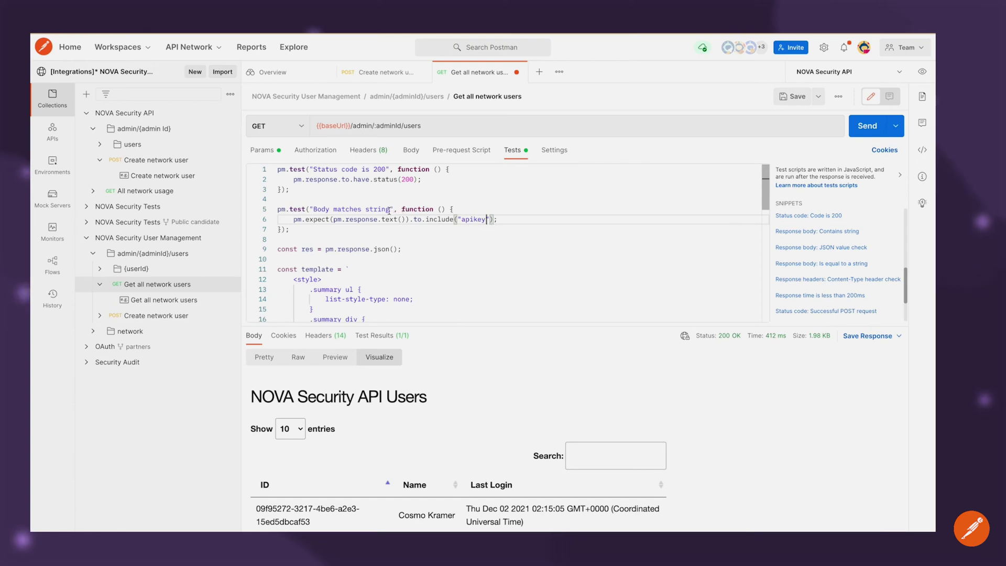
left_click_drag(390, 209, 340, 211)
type("Contains apikey")
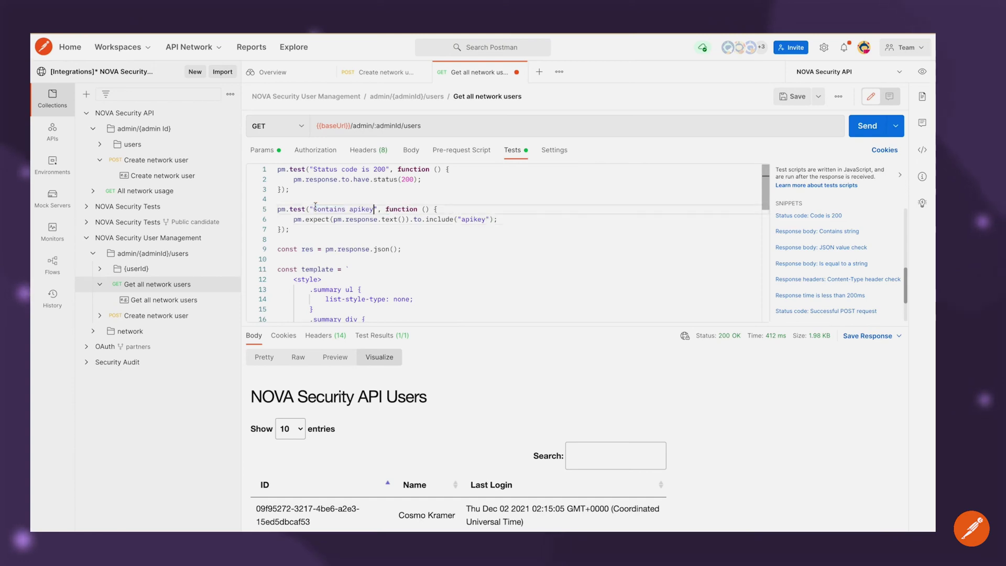
Tidy the blank lines and add an empty line after the Contains apikey test.
left_click(320, 190)
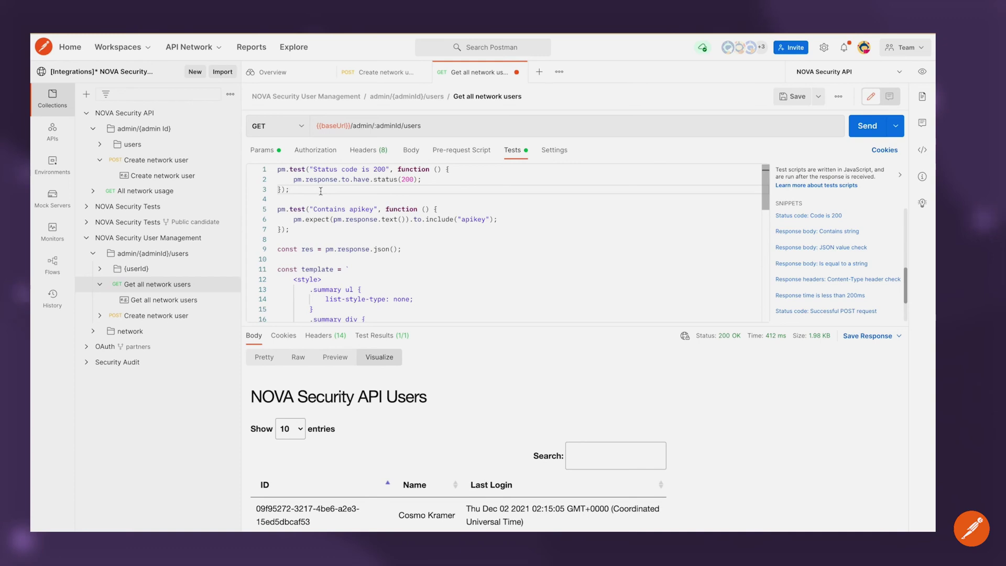
key("Return")
key("Return")
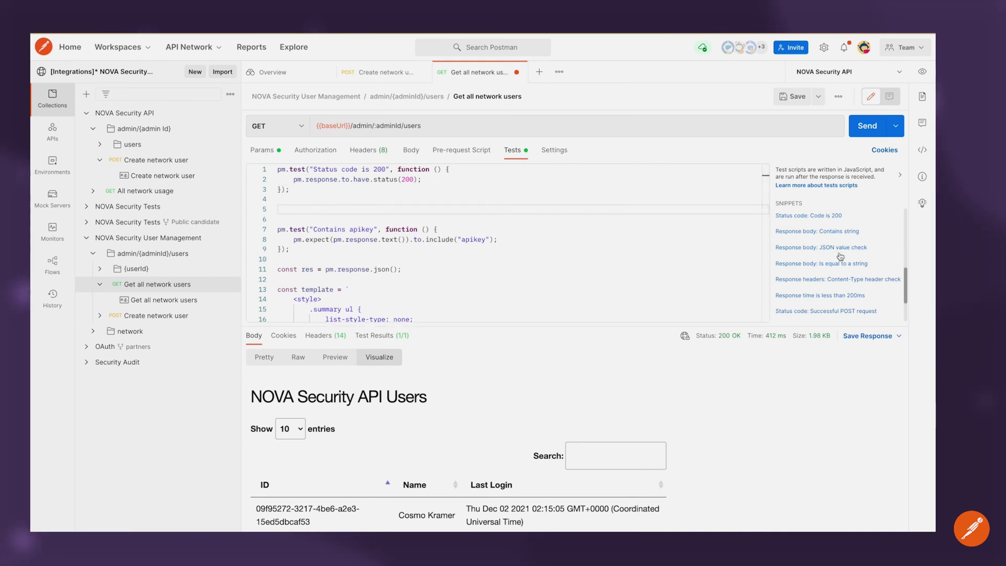
scroll(840, 257, "down", 2)
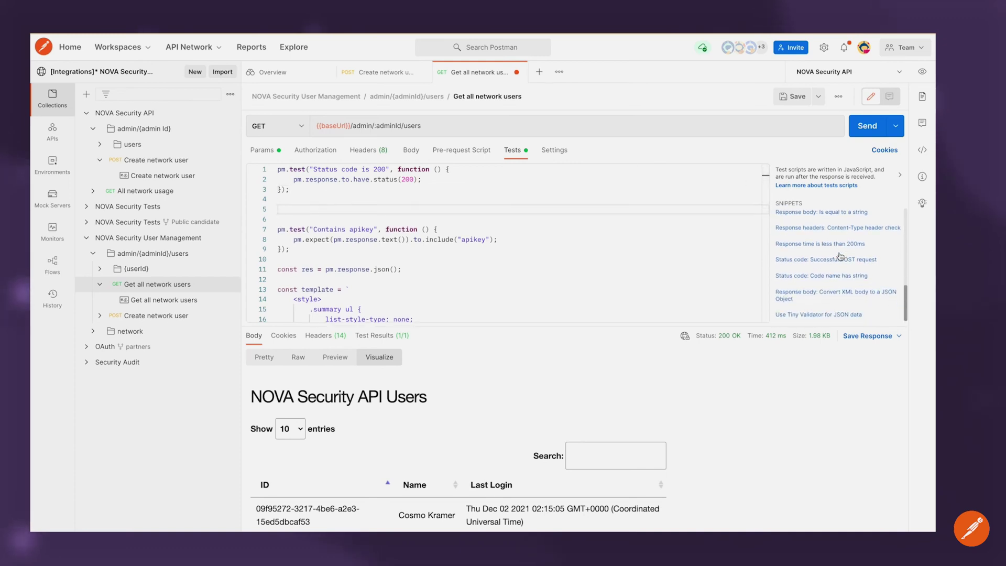
key("BackSpace")
key("BackSpace")
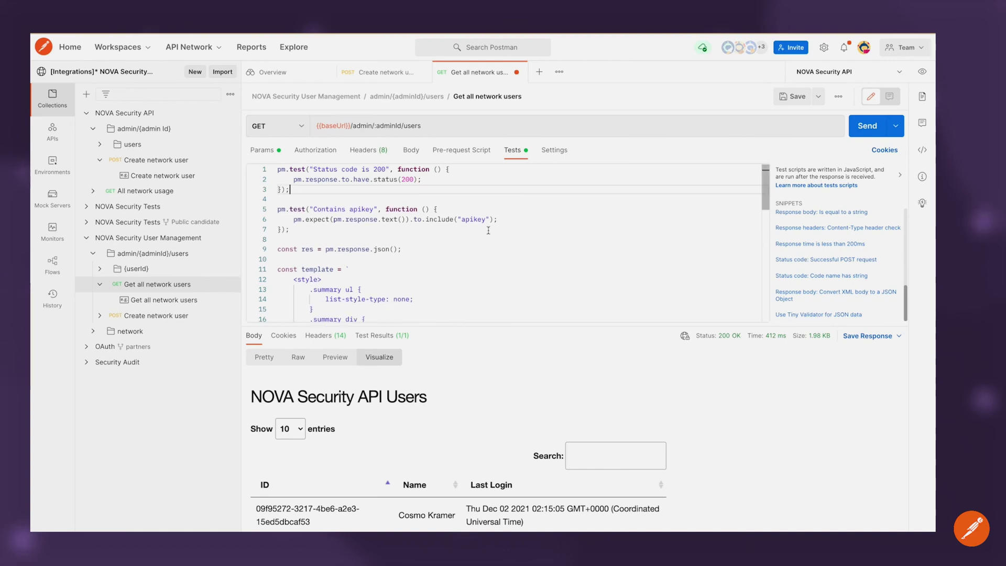
left_click(465, 235)
key("Return")
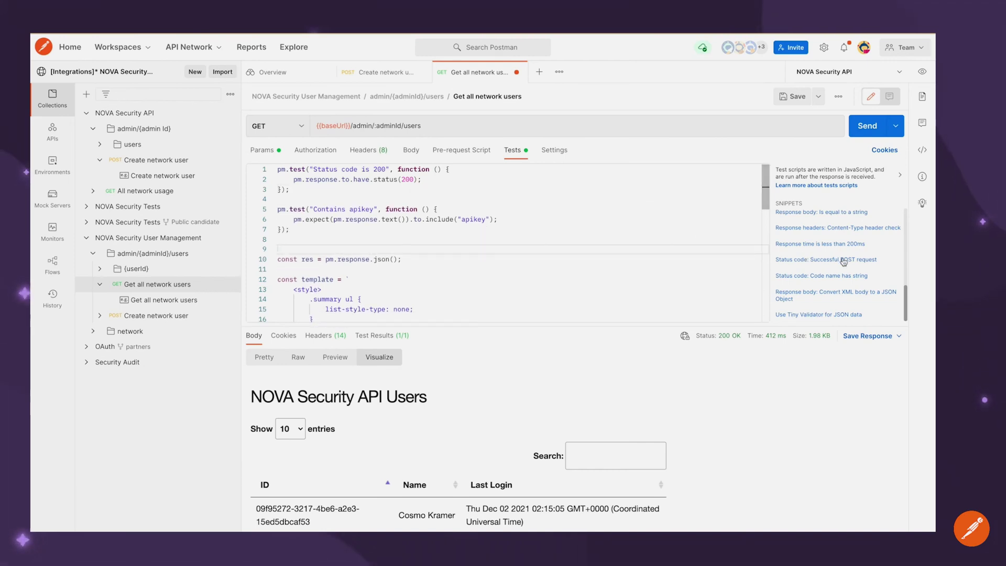
Add the response-time test and retitle it 'less than 1000ms'.
left_click(844, 243)
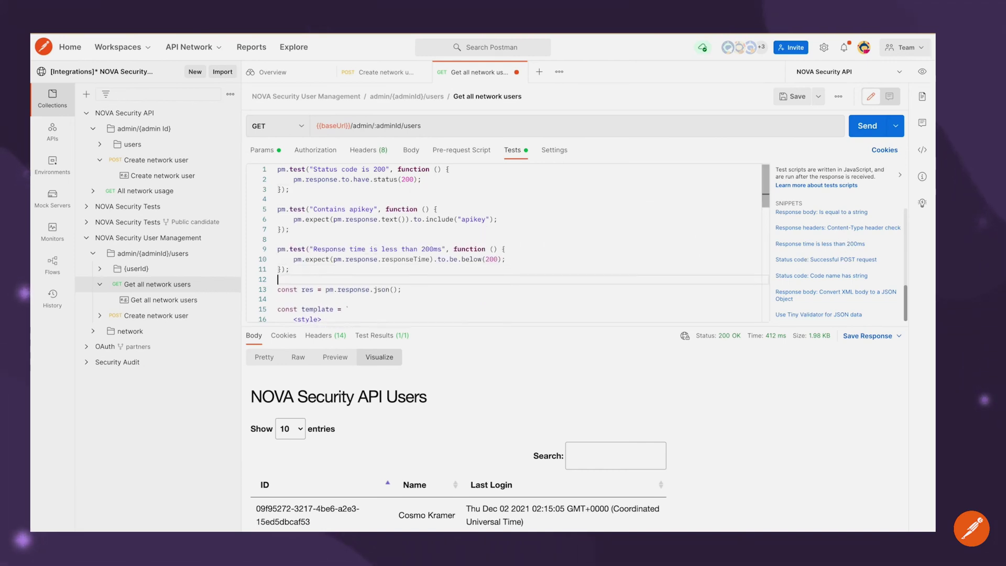
double_click(432, 249)
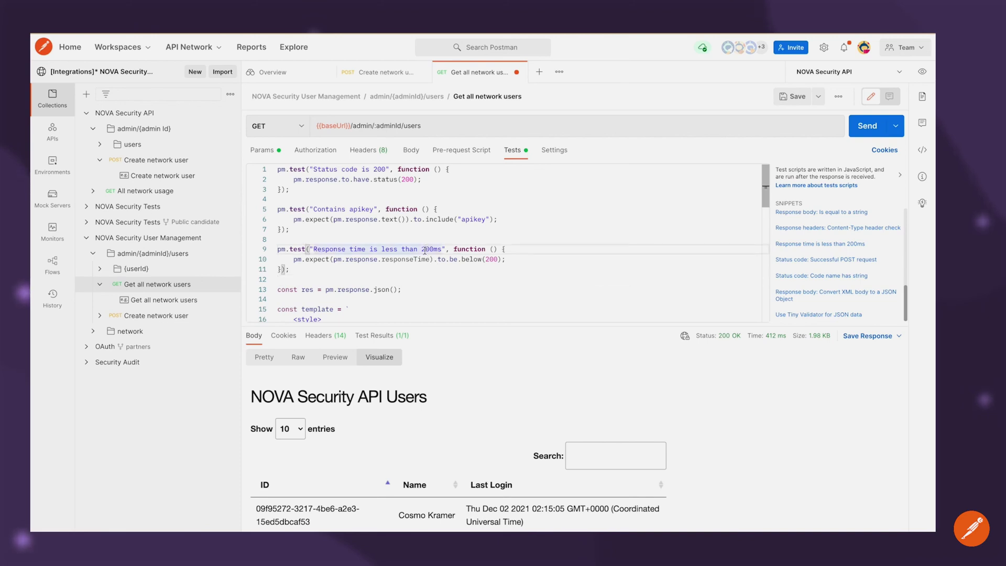
type("1000ms")
double_click(489, 258)
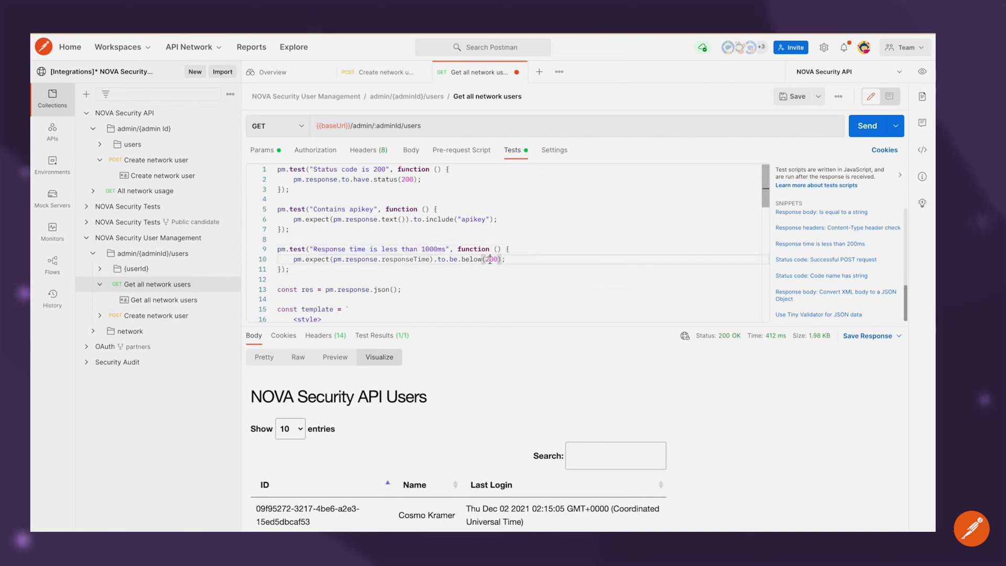
type("10")
Save the 1000 ms threshold and view results: 2 of 3 pass, Contains apikey fails.
left_click(795, 97)
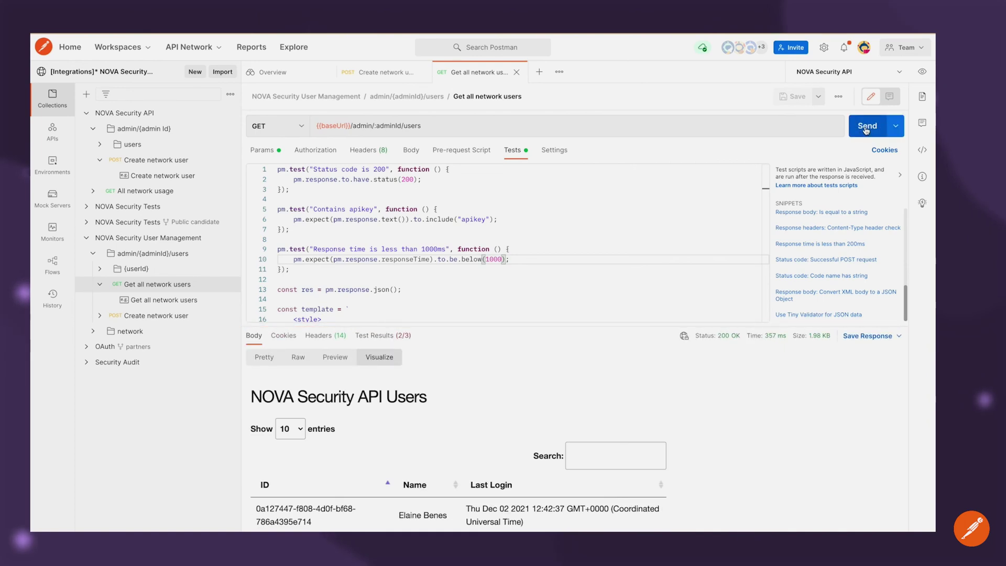
left_click(383, 335)
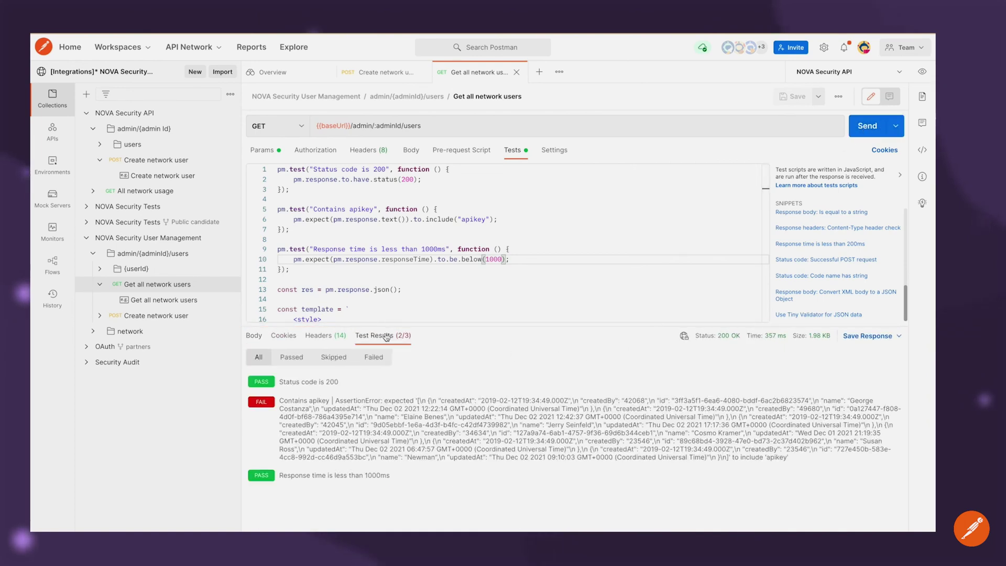
left_click_drag(393, 325, 393, 299)
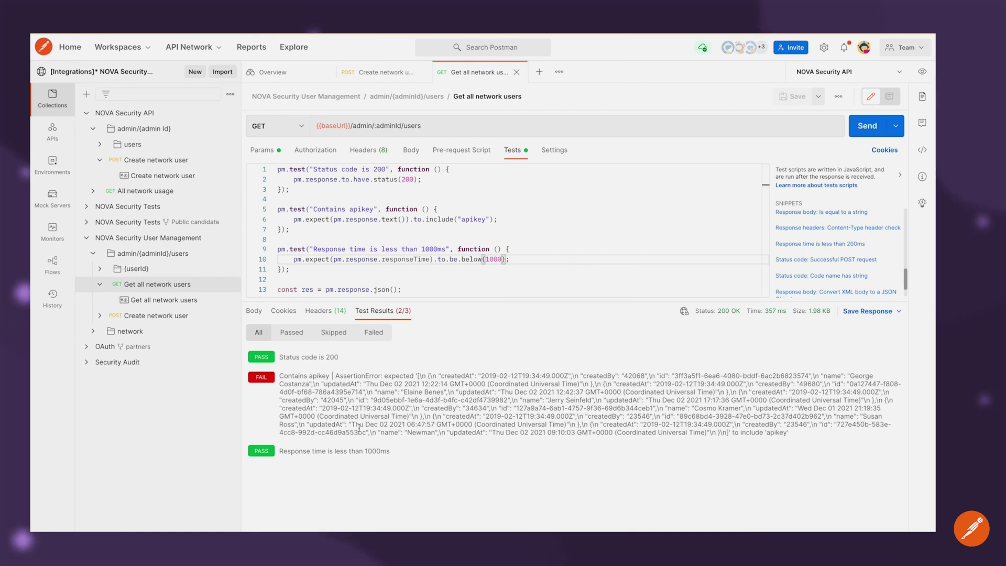
Run the NOVA Security User Management collection: 5 tests pass, 1 fails.
mouse_move(149, 237)
left_click(169, 246)
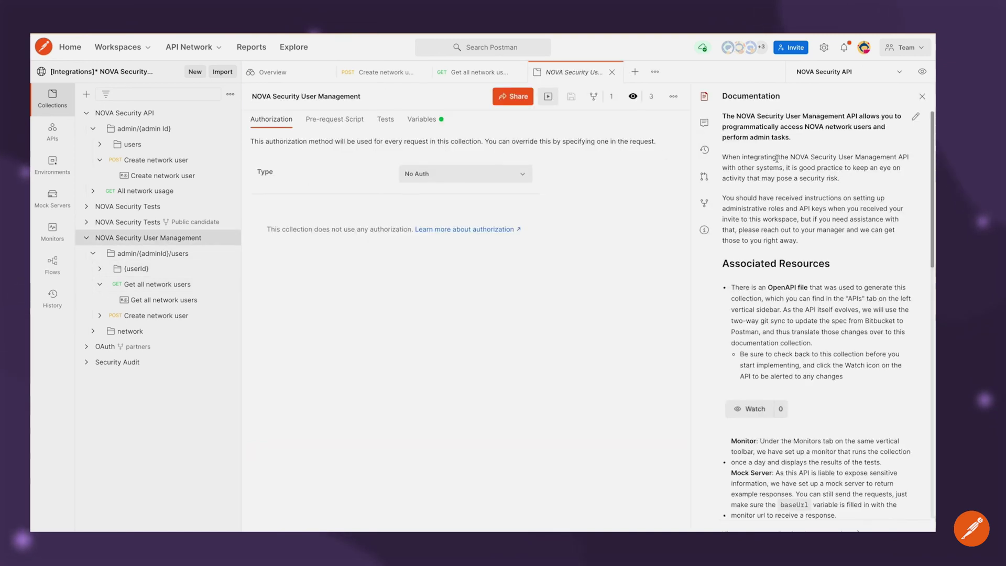
left_click(549, 97)
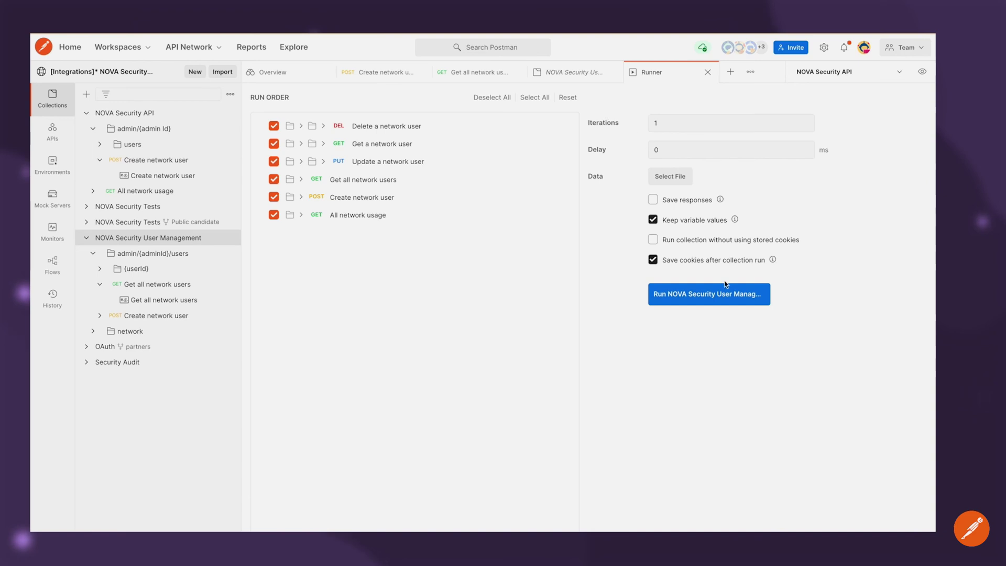
left_click(725, 300)
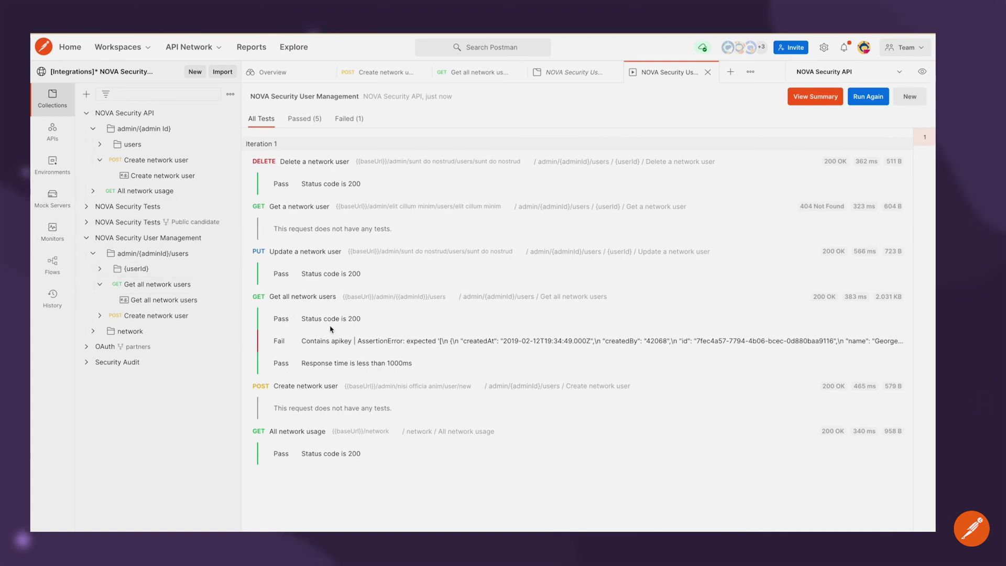
left_click(52, 230)
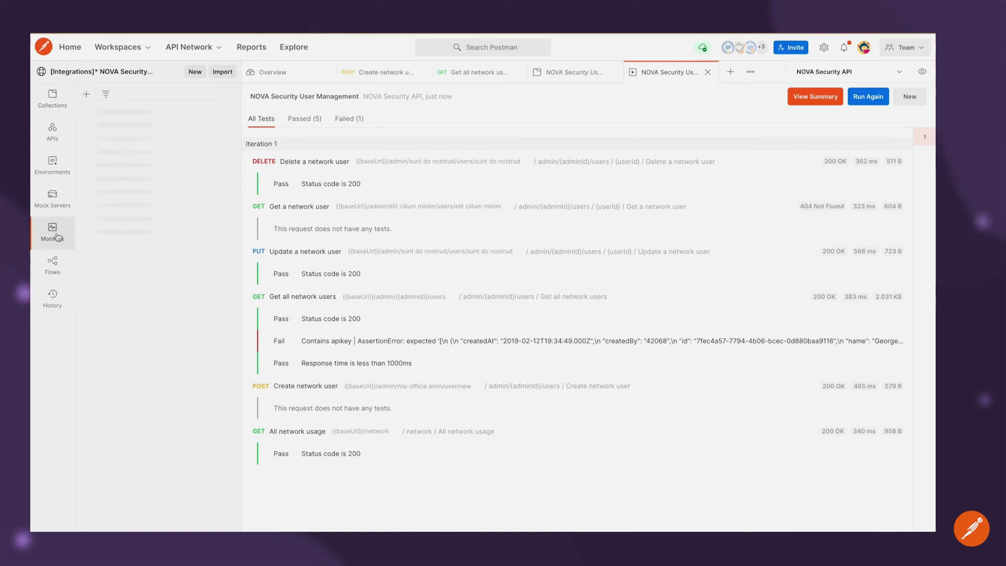
Open the NOVA Security API monitor and view the Dec 2 run's results.
left_click(122, 115)
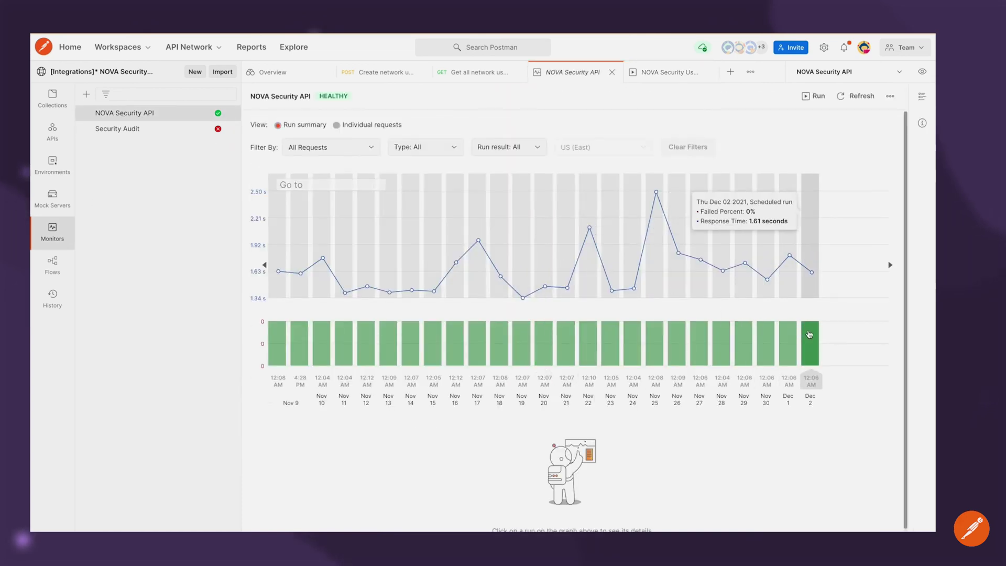
left_click(810, 337)
scroll(691, 327, "down", 1)
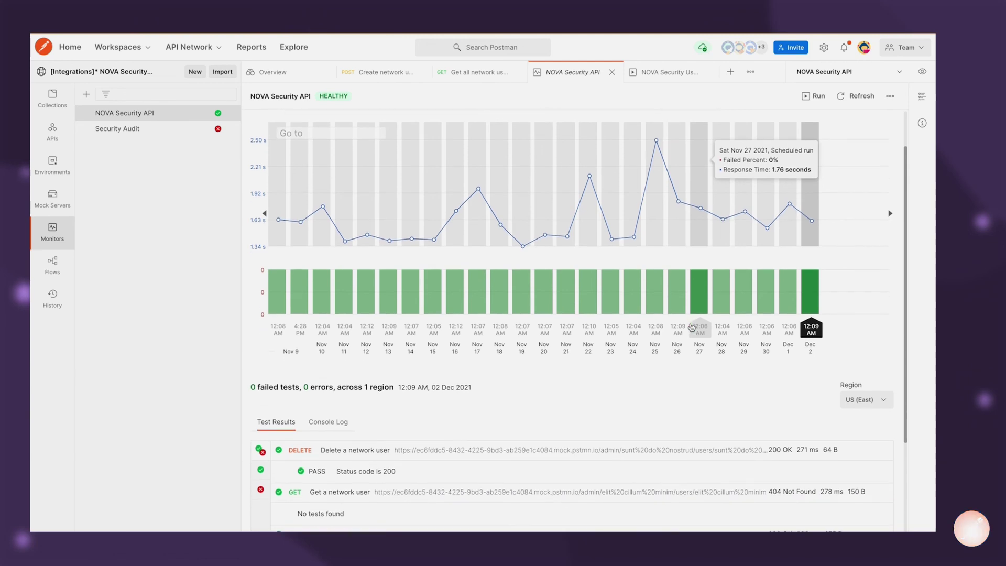